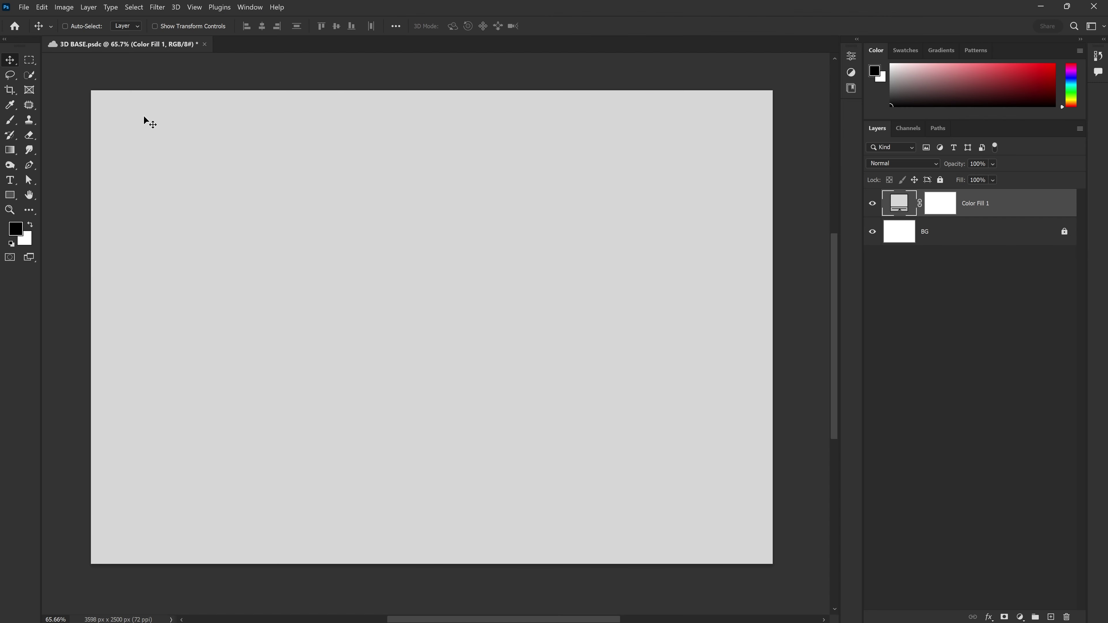
- Change the Color Fill 1 layer's colour to light gray #d6d6d6
double_click(904, 202)
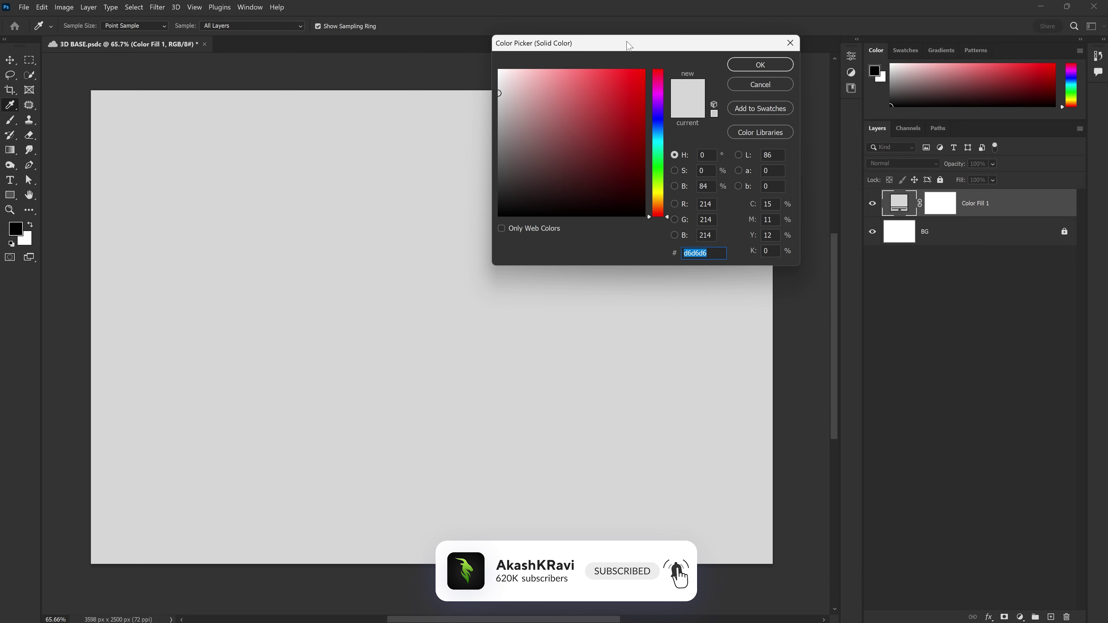
left_click_drag(629, 45, 461, 93)
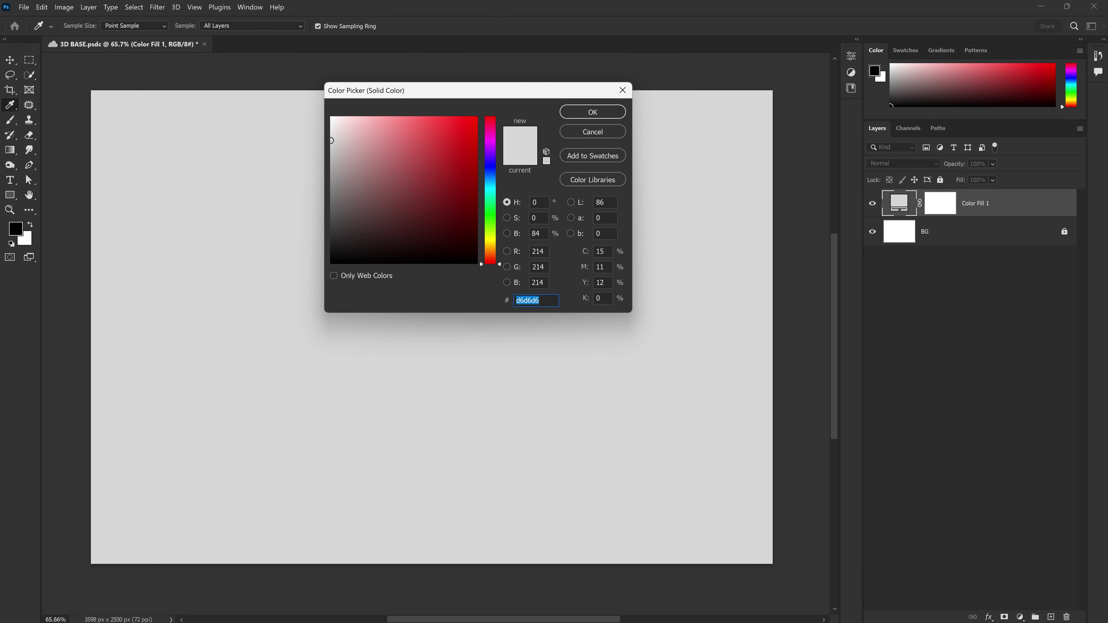
left_click(600, 115)
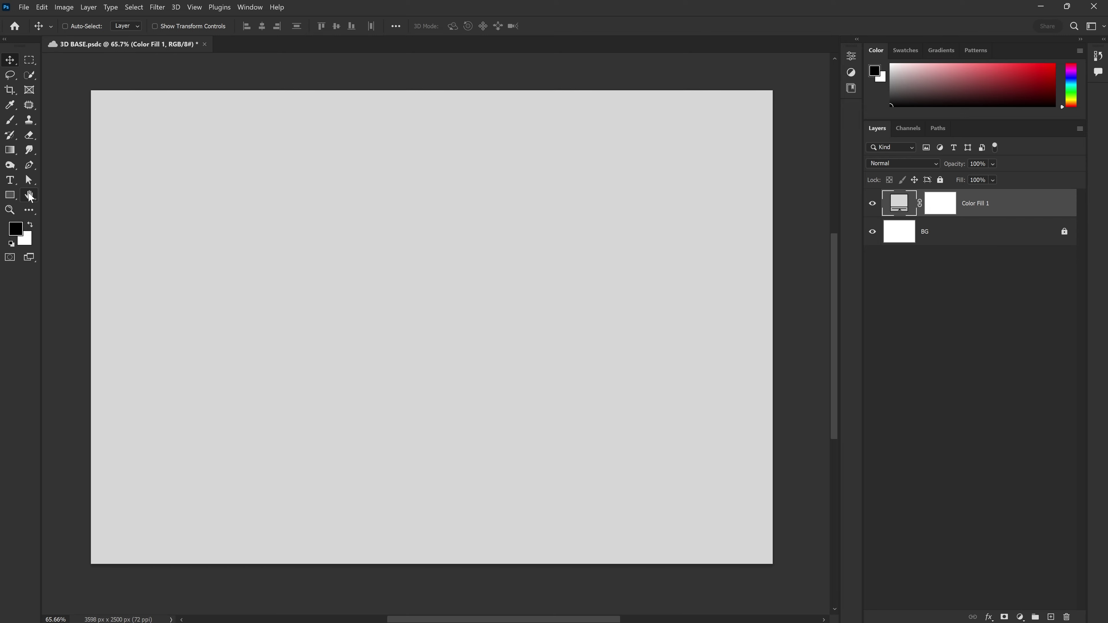
left_click(16, 198)
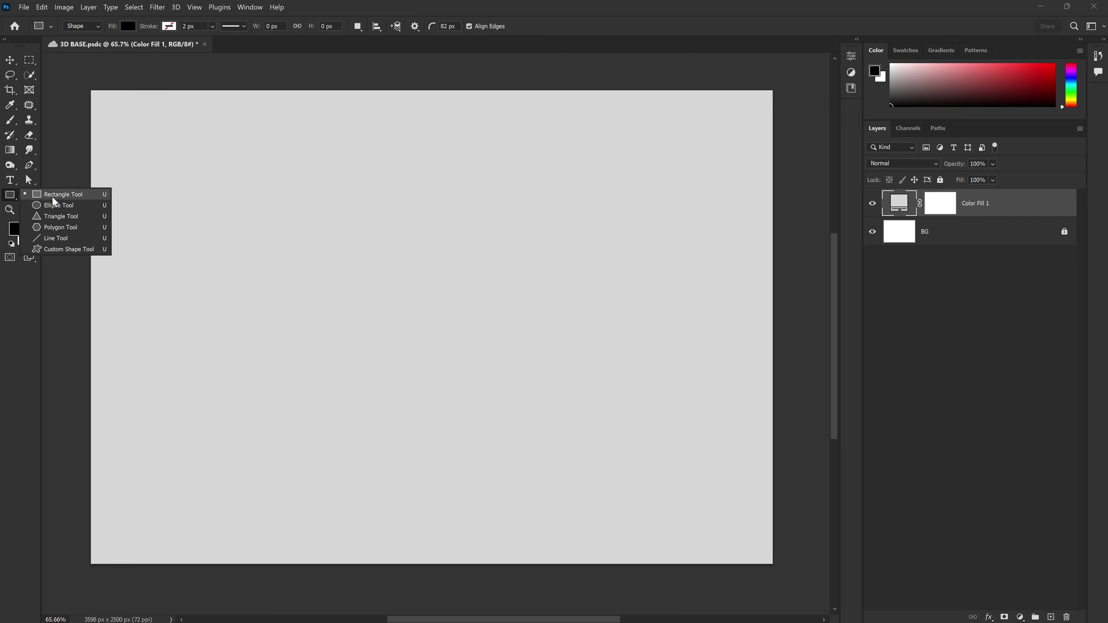
- Draw a wide, flat ellipse near the canvas centre filled with bright green
left_click(53, 204)
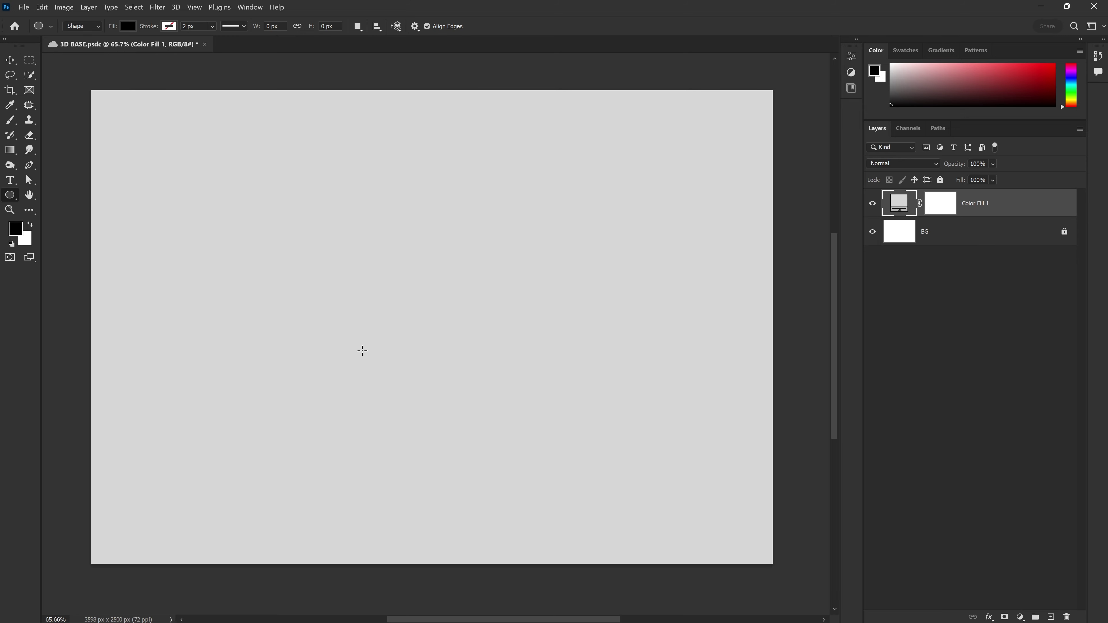
left_click_drag(269, 324, 580, 391)
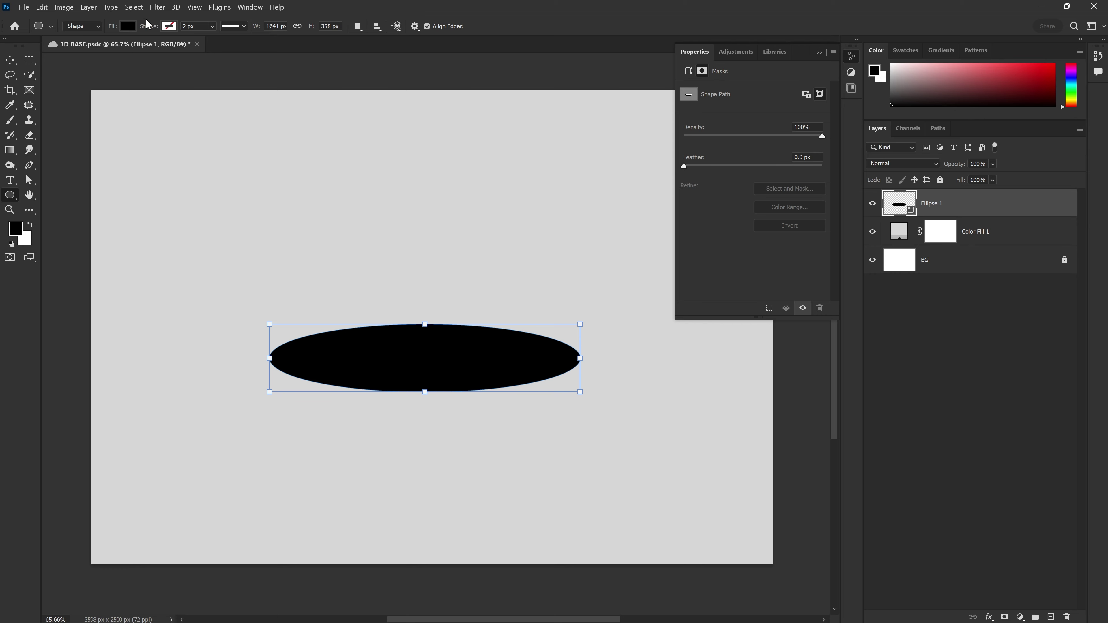
left_click(131, 26)
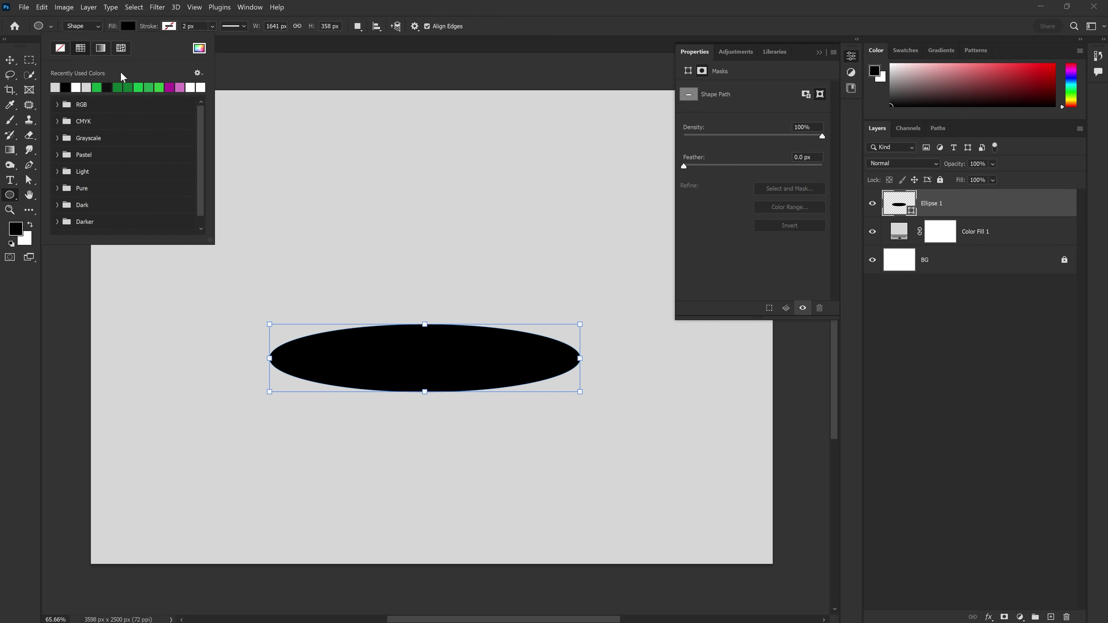
left_click(141, 87)
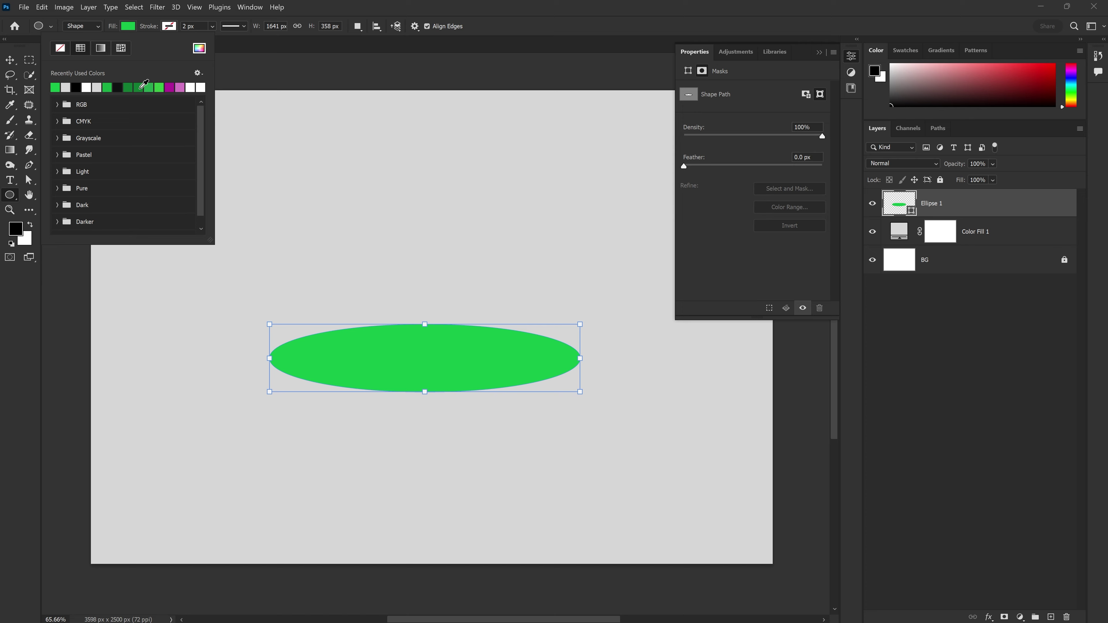
left_click(820, 51)
- Move the green ellipse up slightly above the canvas middle
key("v")
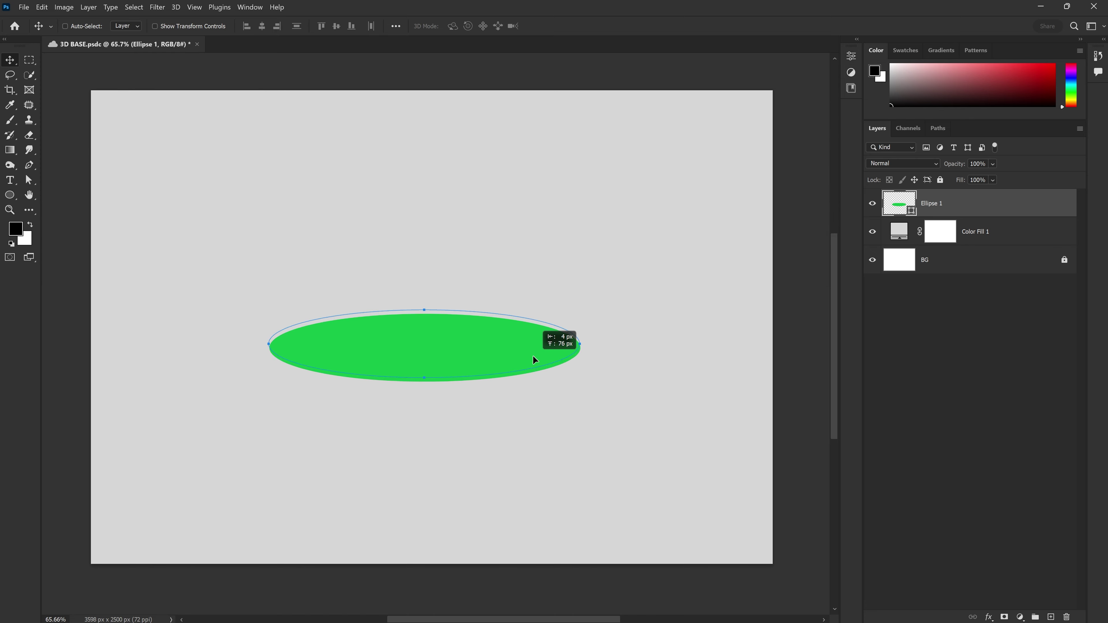
left_click_drag(537, 375, 539, 347)
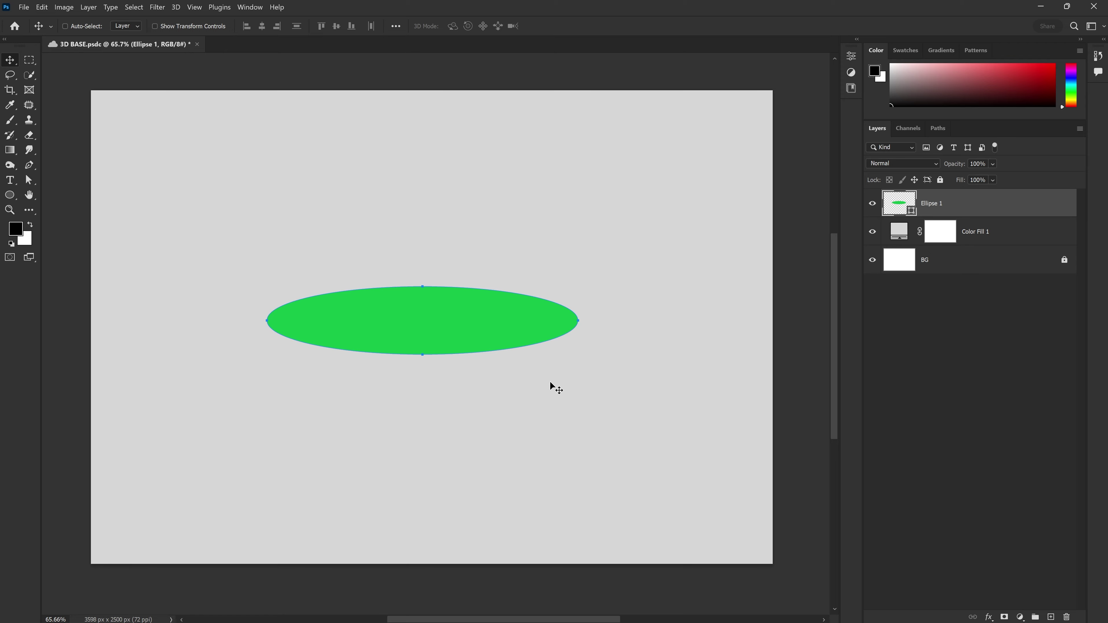
key("alt")
- Copy the ellipse well below the original and name the copy Ellipse 2
left_click_drag(494, 334, 496, 384)
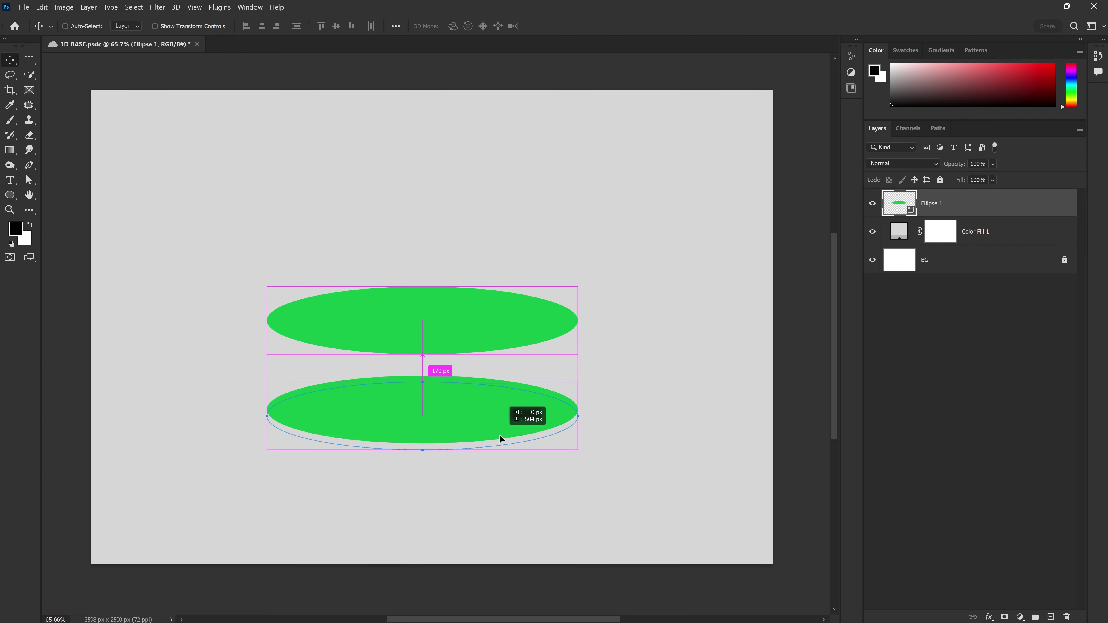
left_click_drag(497, 385, 499, 454)
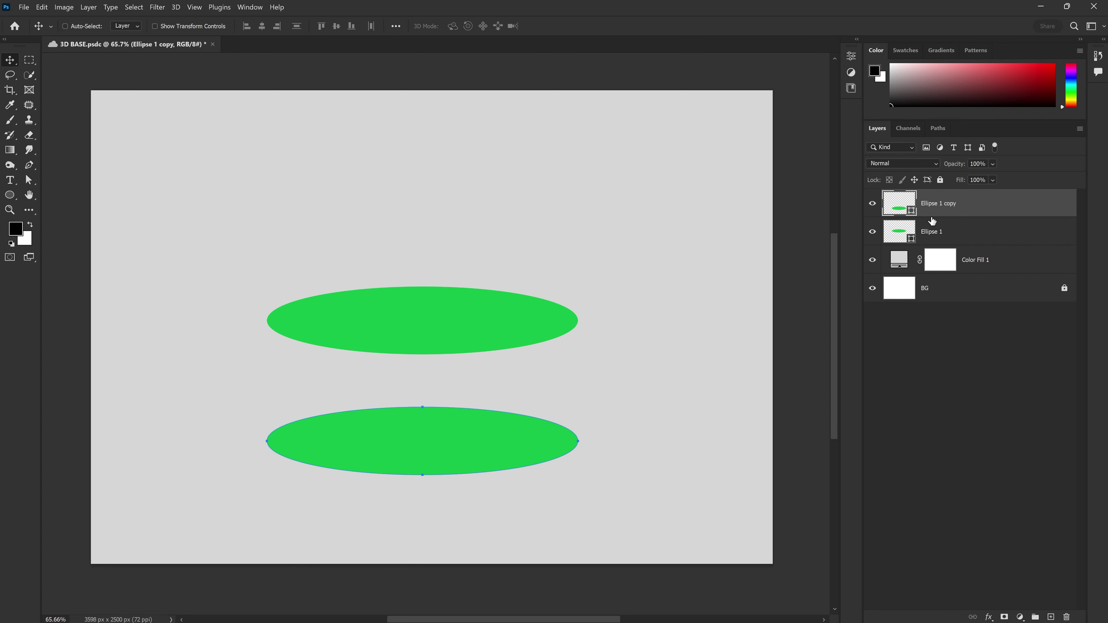
double_click(943, 204)
key("End")
key("Return")
- Stack Ellipse 1 above Ellipse 2 and move the lower ellipse up closer
left_click(943, 238)
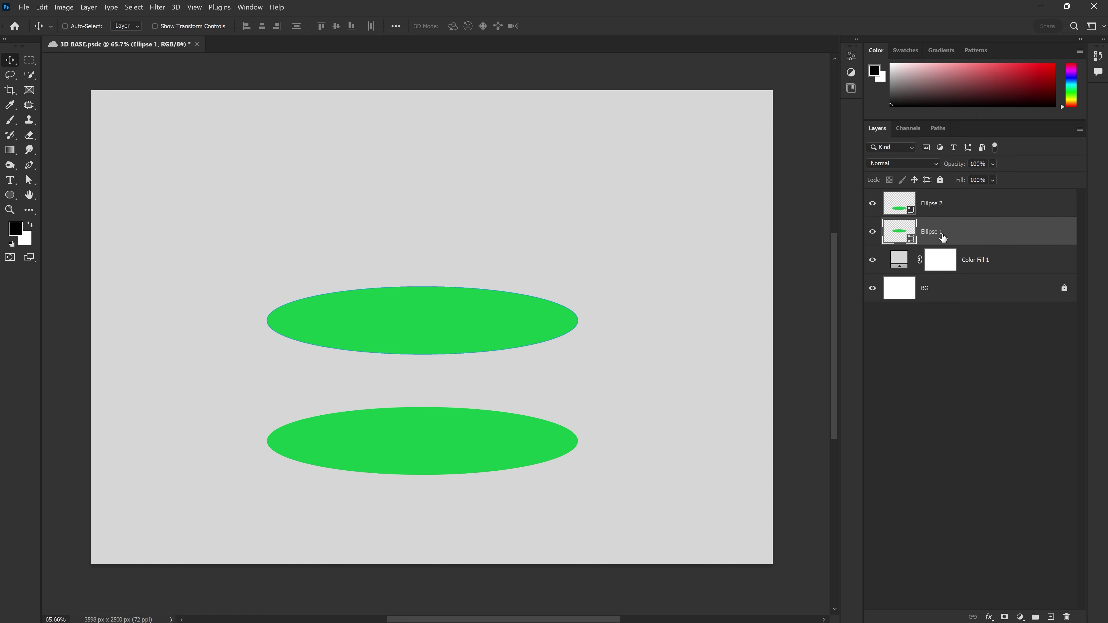
left_click_drag(944, 238, 956, 198)
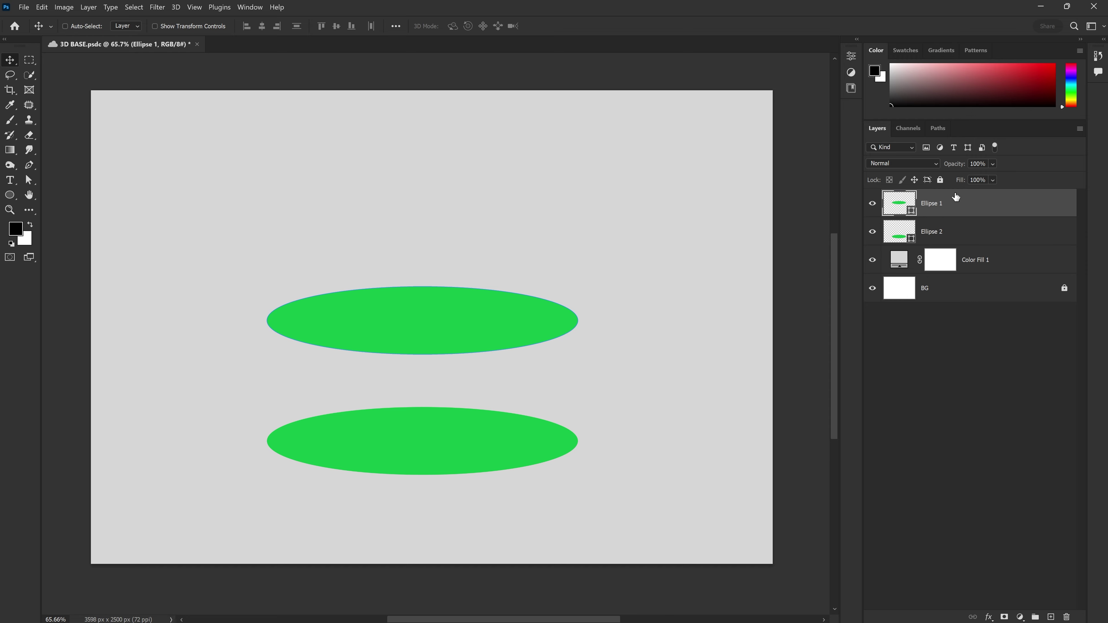
left_click(873, 203)
left_click(872, 232)
left_click(960, 231)
left_click_drag(458, 466, 458, 437)
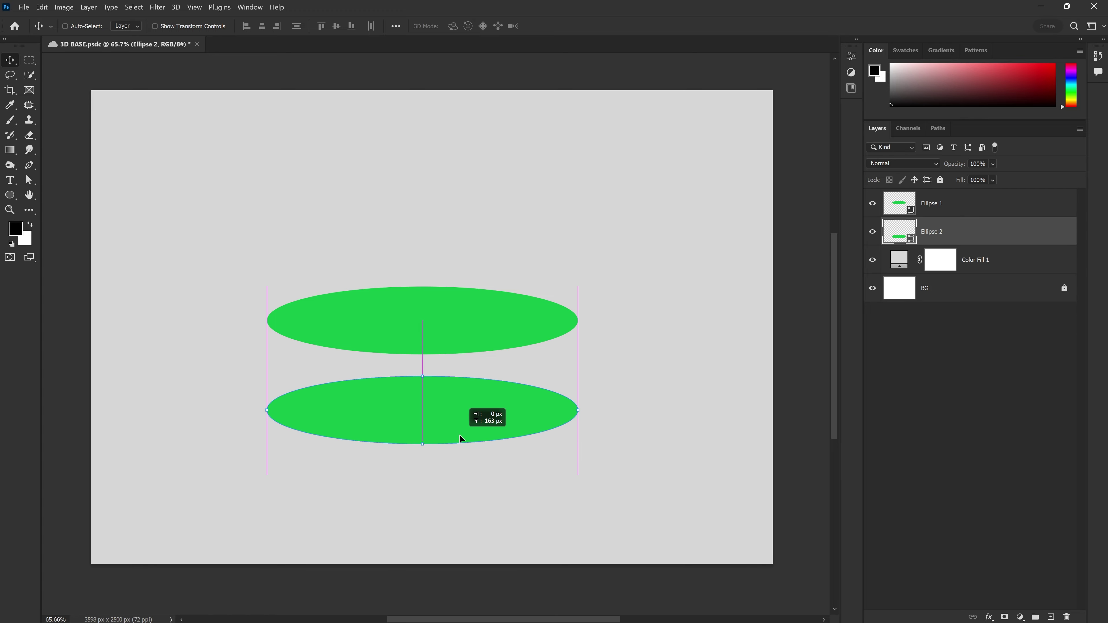
left_click_drag(458, 438, 459, 435)
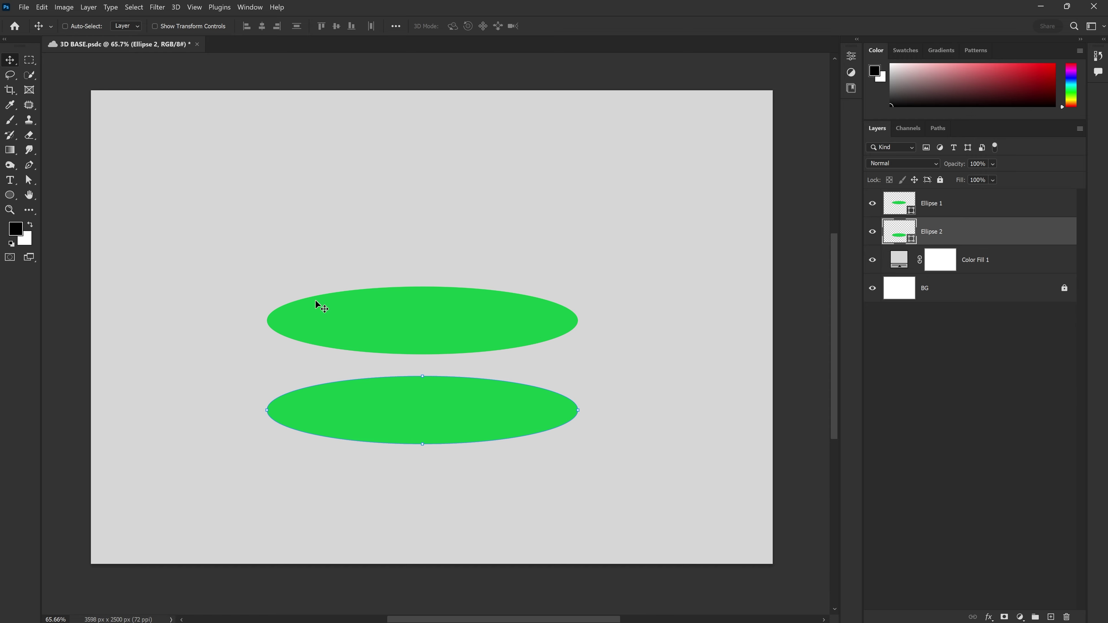
- Draw a rounded rectangle spanning between the two ellipses and fill it light gray
left_click(10, 197)
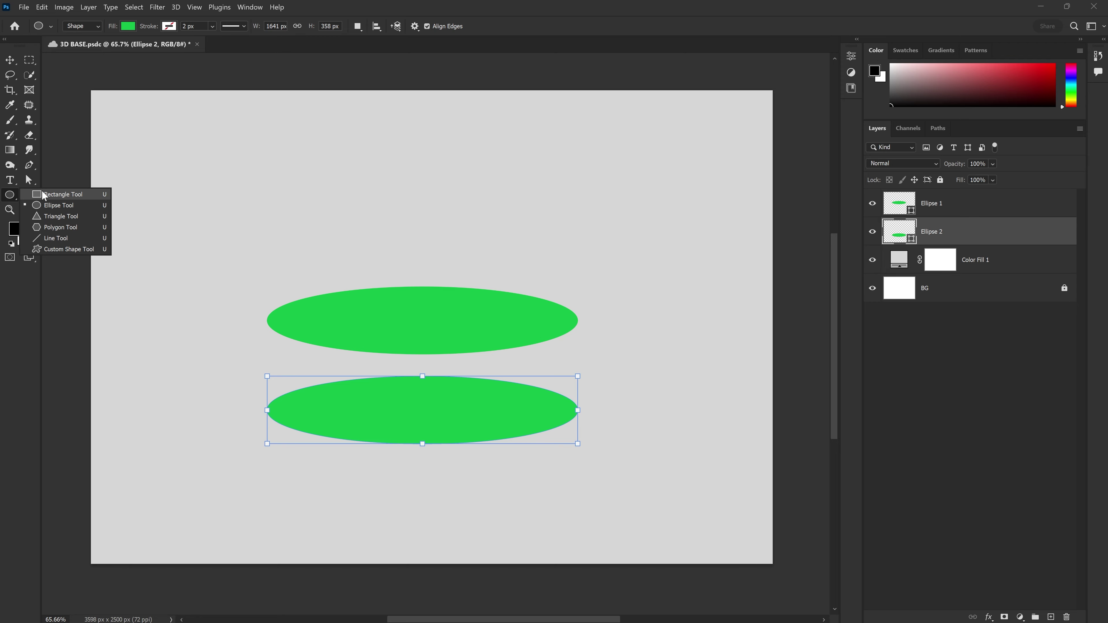
left_click(64, 194)
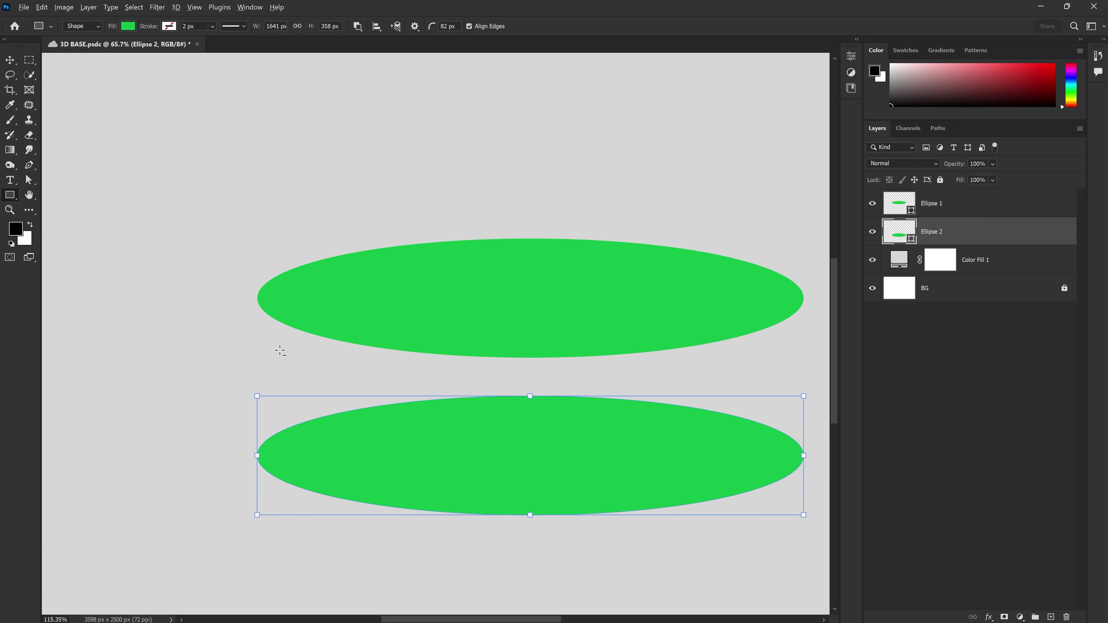
scroll(384, 319, "up", 3)
scroll(240, 252, "up", 3)
scroll(273, 264, "up", 2)
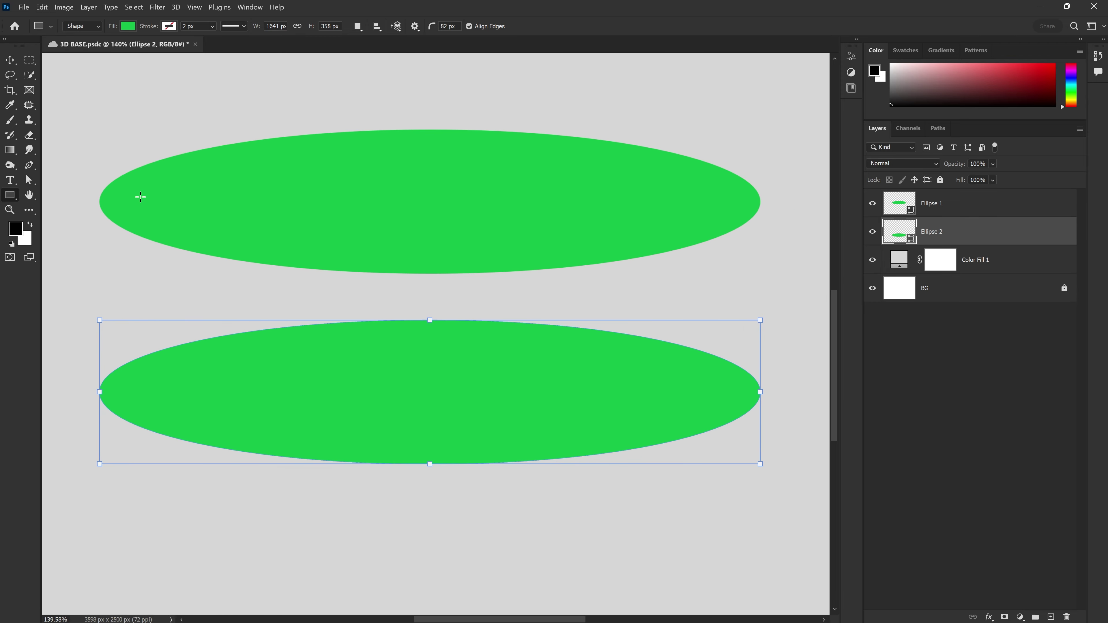
mouse_move(99, 195)
left_mouse_down()
mouse_move(147, 241)
mouse_move(394, 407)
mouse_move(395, 397)
mouse_move(761, 416)
left_mouse_up()
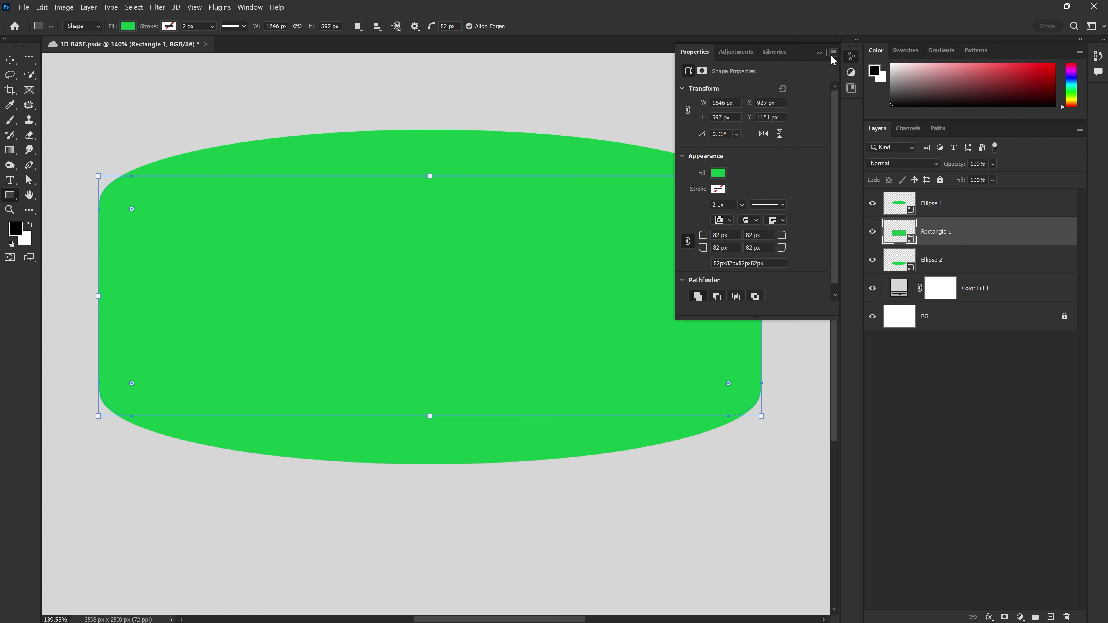
left_click(718, 174)
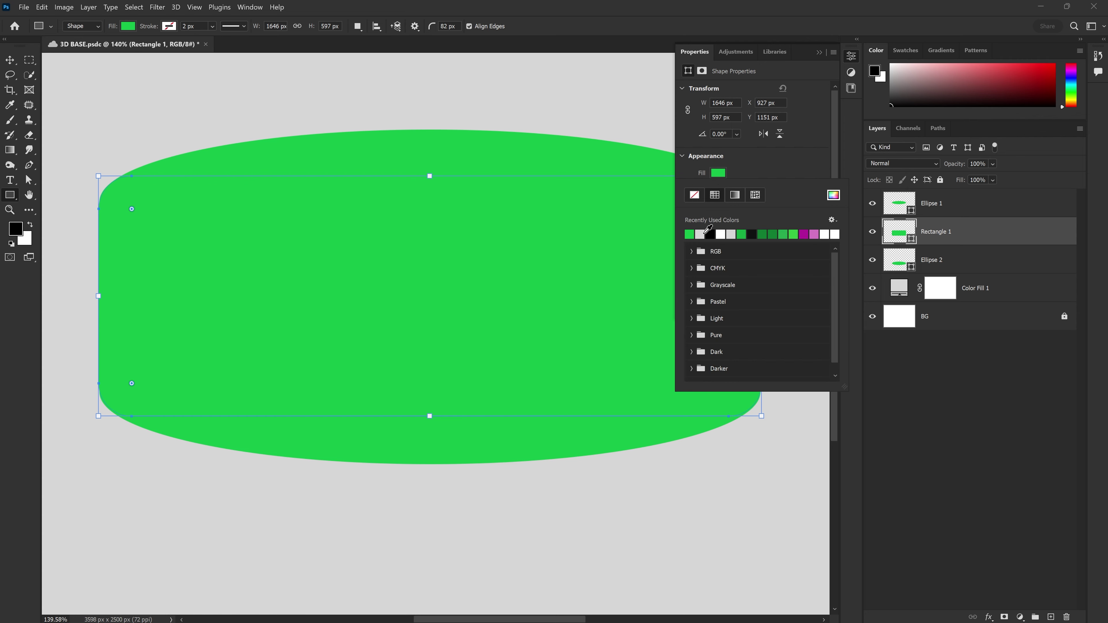
left_click(702, 234)
- Save the 3D BASE document
left_click(819, 52)
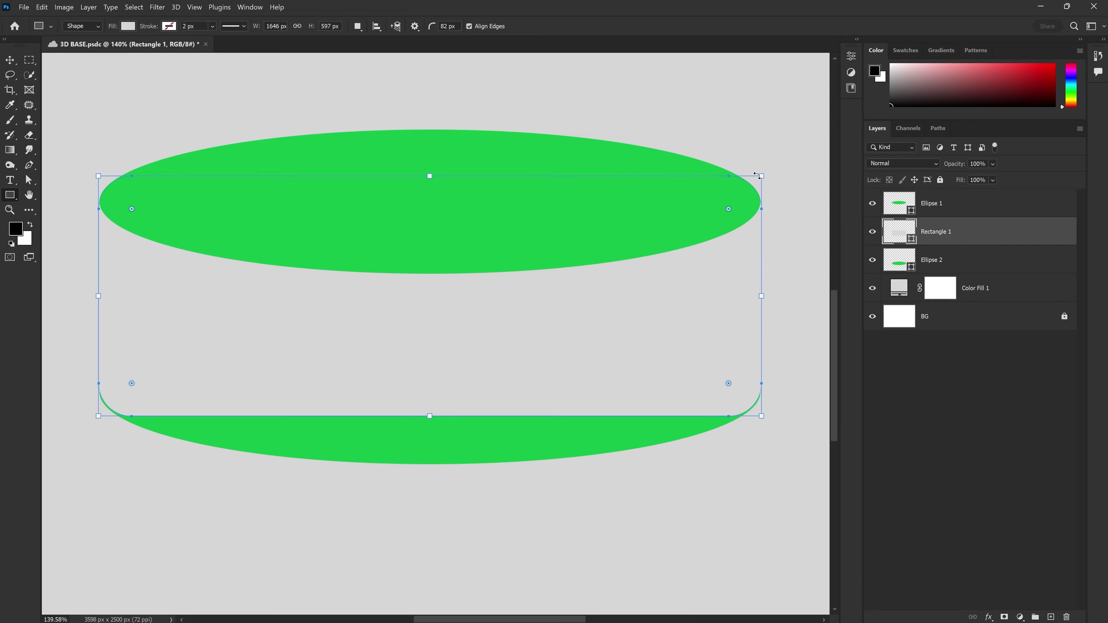
key("v")
scroll(262, 310, "up", 10)
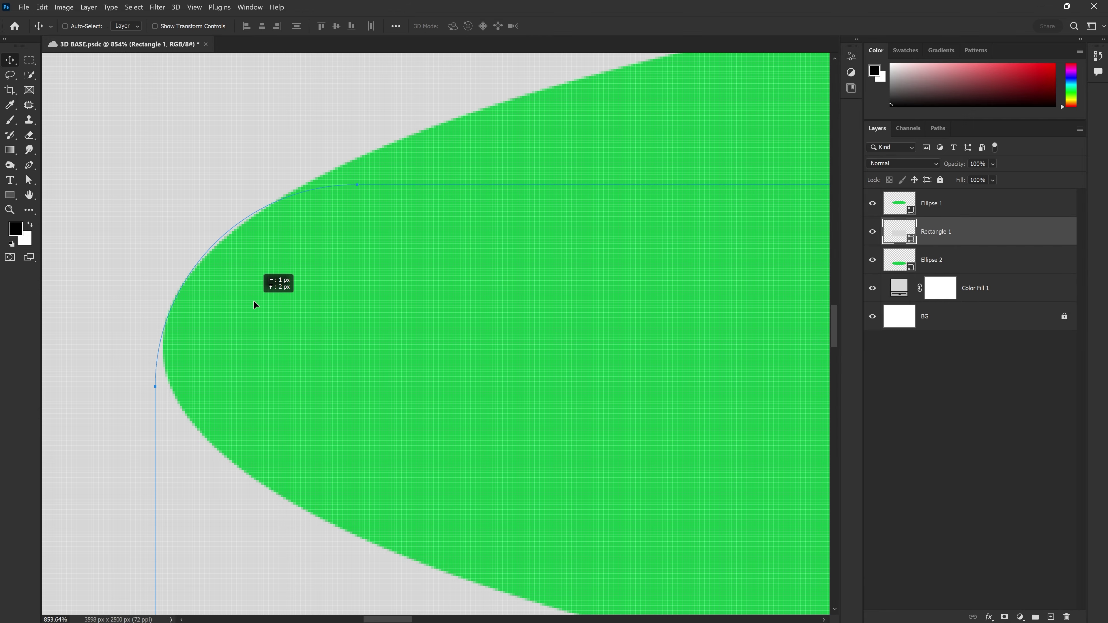
key("ctrl+s")
scroll(244, 262, "down", 3)
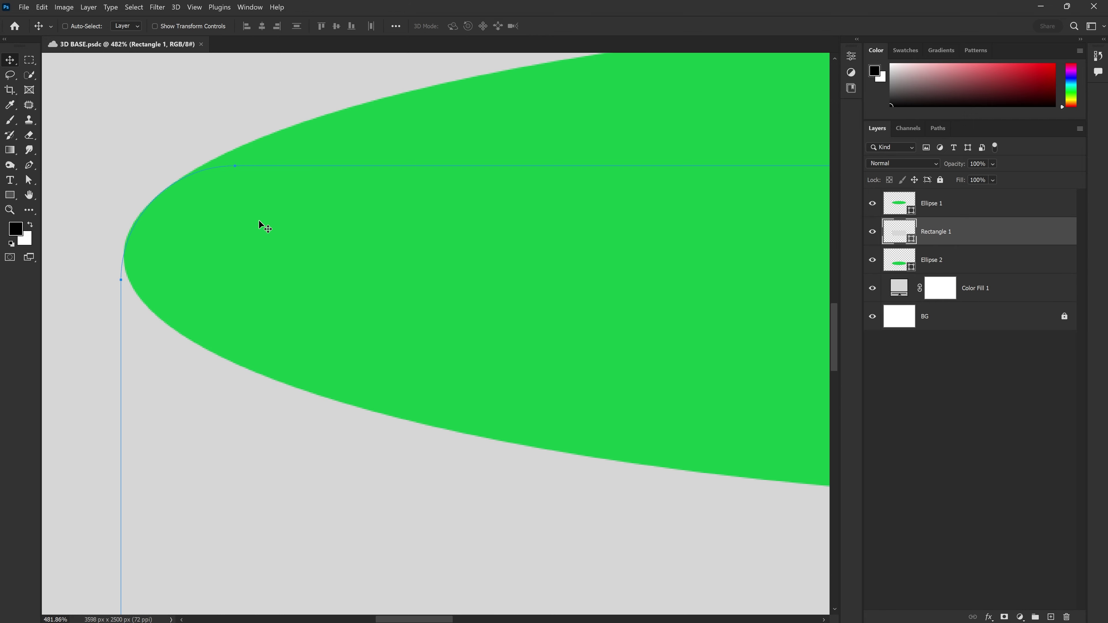
scroll(235, 227, "up", 1)
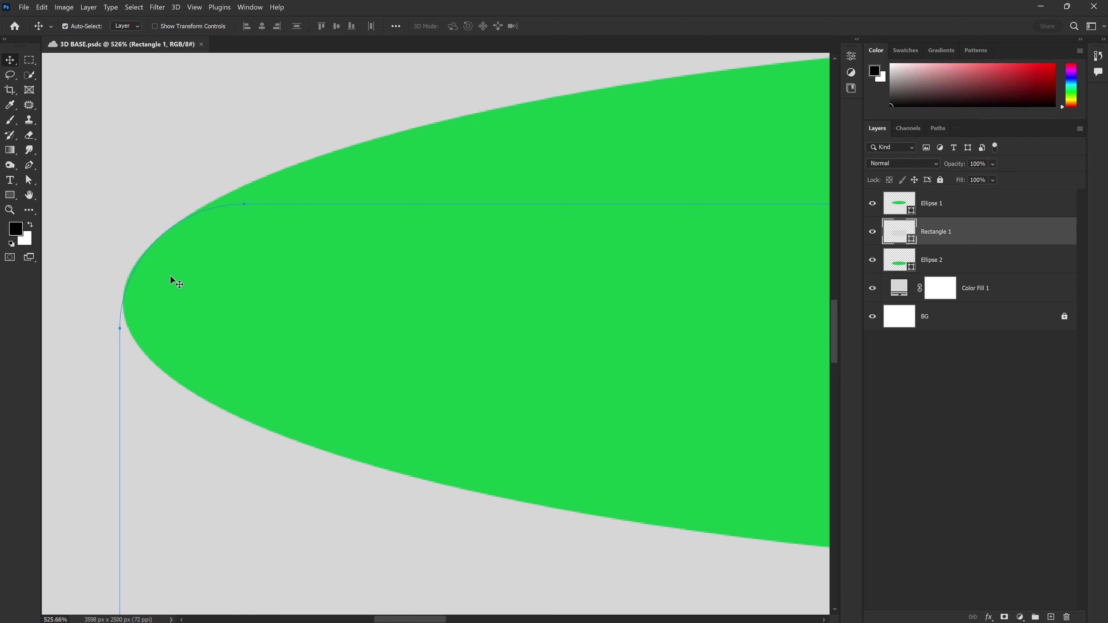
- Try a free transform on Rectangle 1, reverting the accidental height stretch
key("ctrl+t")
left_click_drag(120, 204, 120, 202)
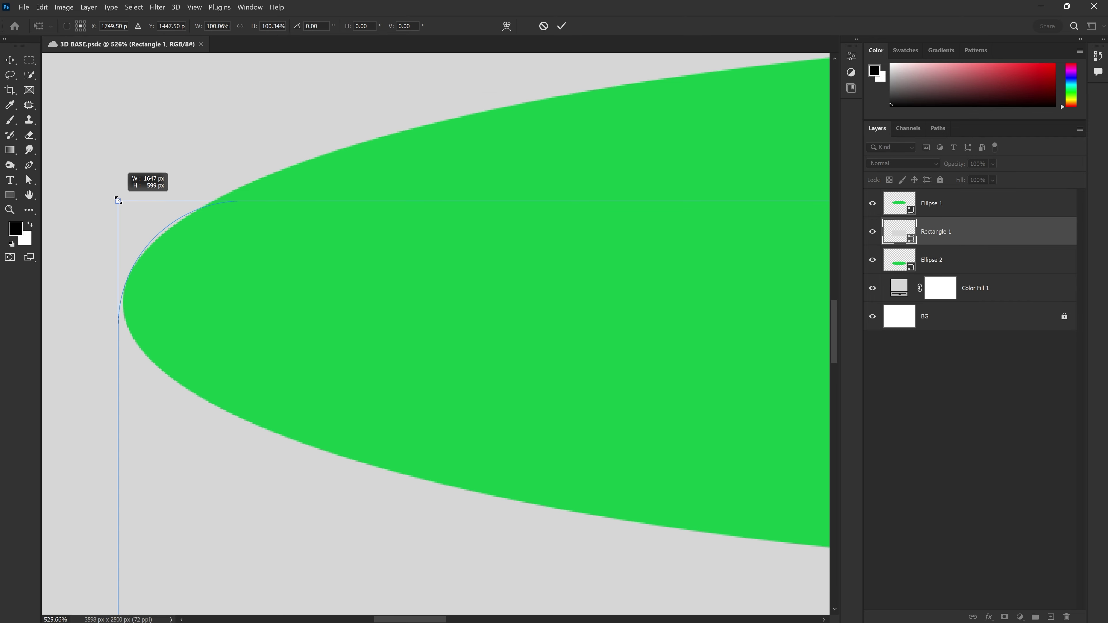
key("ctrl+z")
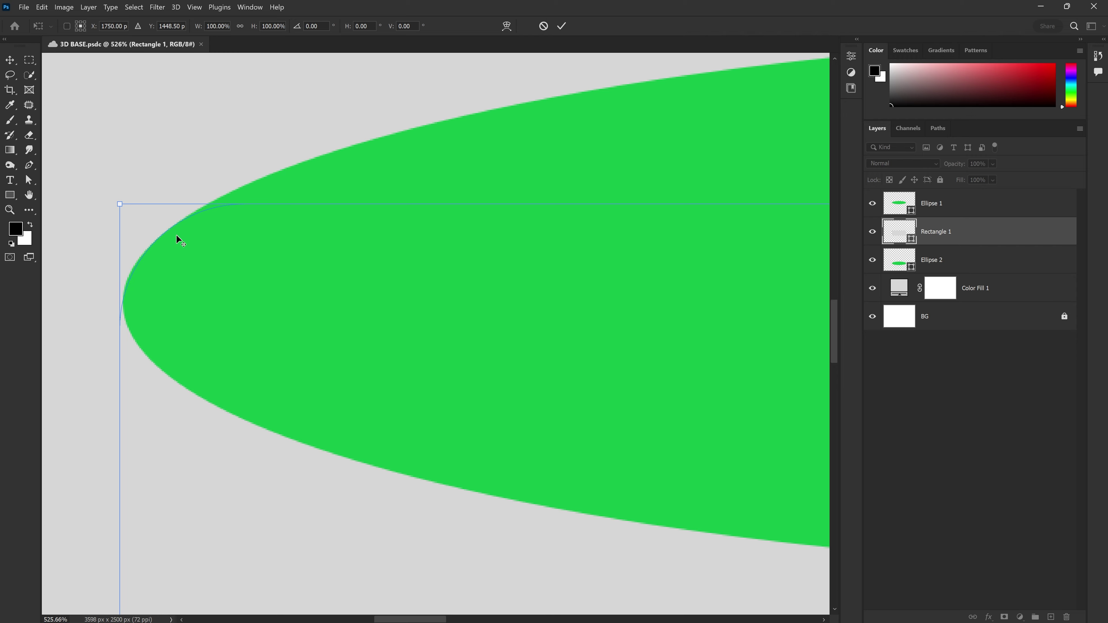
scroll(179, 239, "down", 3)
left_click_drag(262, 301, 227, 183)
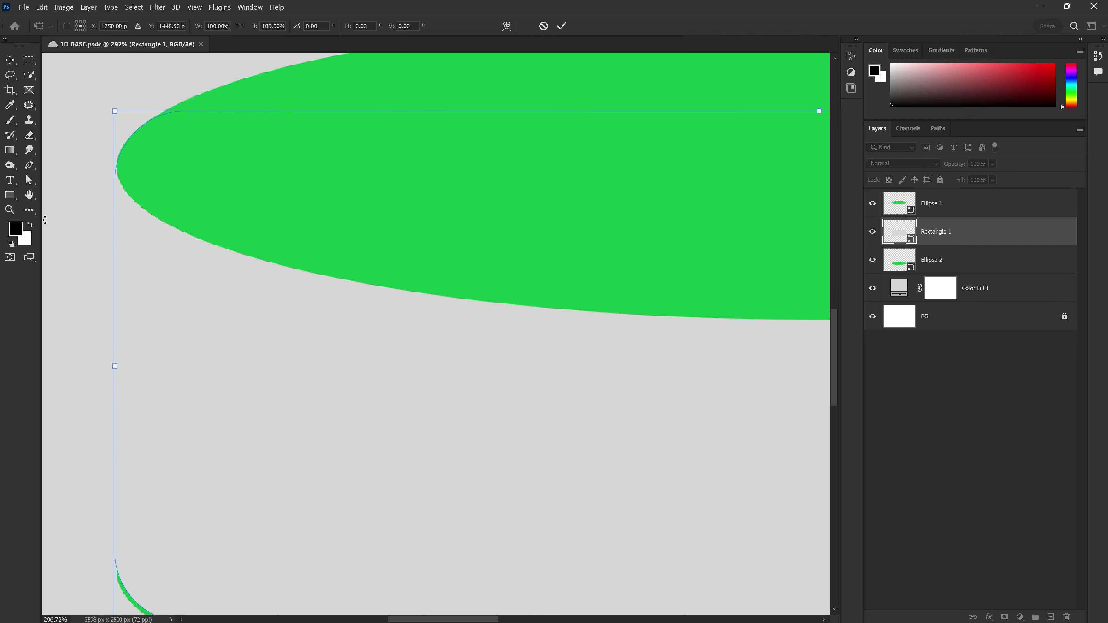
key("Return")
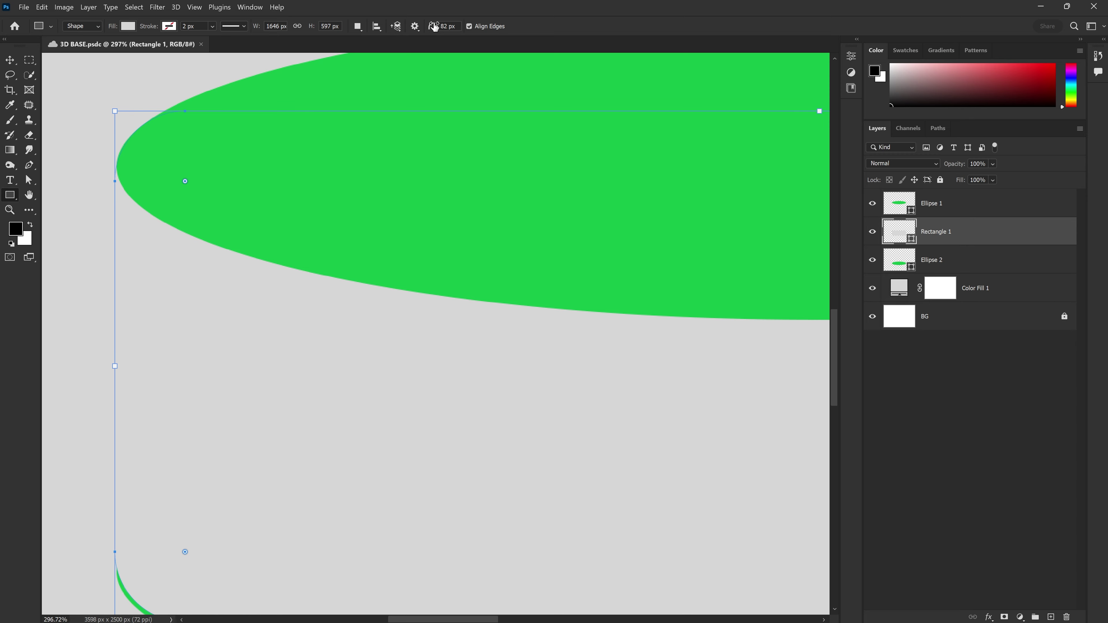
- Set all of Rectangle 1's corner radii to 64 px
mouse_move(431, 31)
left_mouse_down()
mouse_move(377, 24)
mouse_move(478, 37)
left_mouse_up()
scroll(103, 192, "up", 1)
scroll(103, 192, "up", 5)
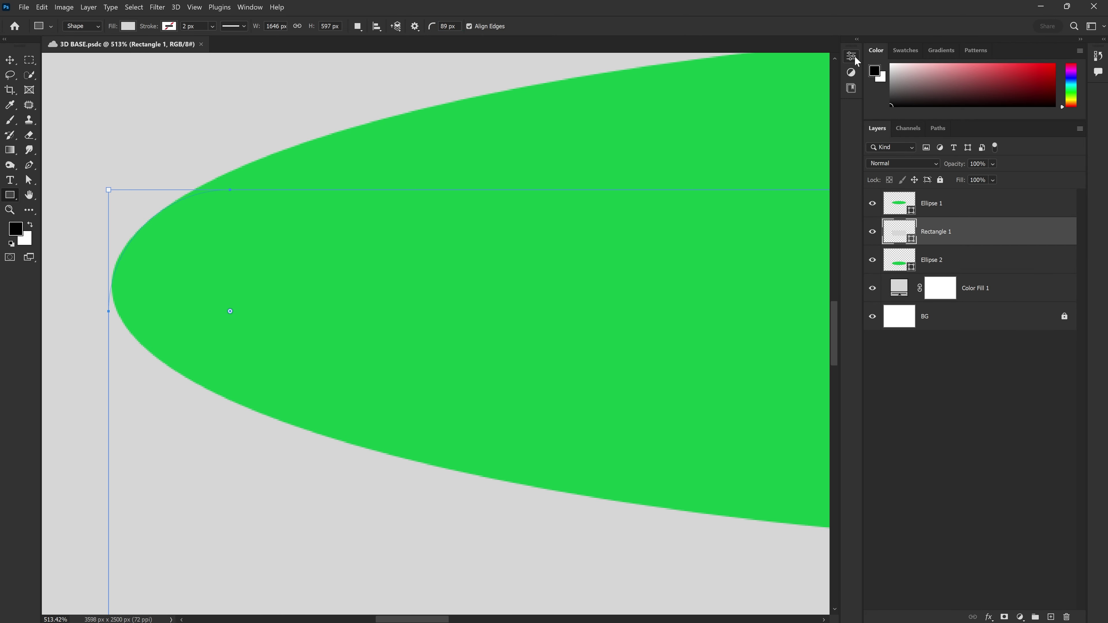
left_click(852, 56)
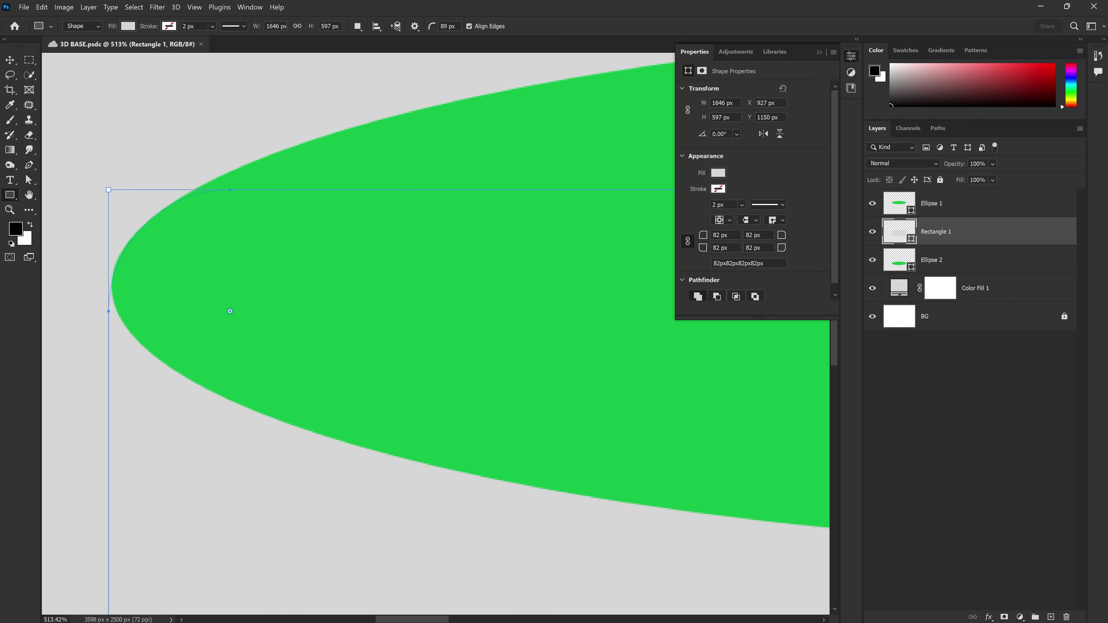
left_click_drag(703, 245, 657, 258)
- Nudge Rectangle 1 down and slightly right to align with the ellipses
key("v")
mouse_move(304, 253)
left_mouse_down()
mouse_move(312, 262)
mouse_move(302, 273)
left_mouse_up()
scroll(302, 274, "down", 3)
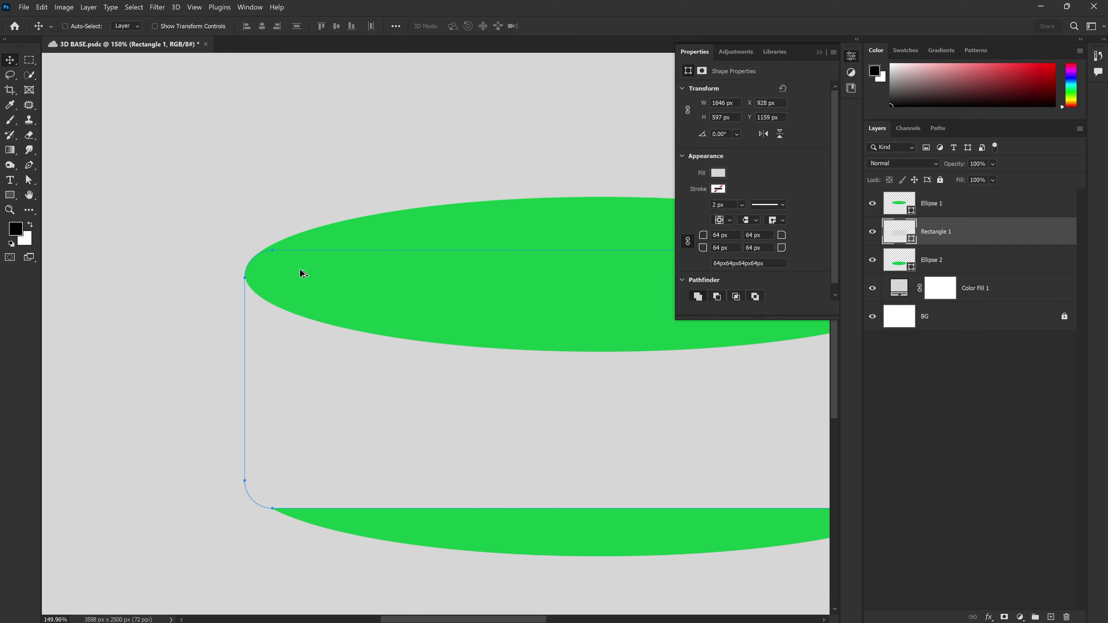
scroll(187, 216, "up", 5)
scroll(187, 216, "down", 4)
scroll(311, 189, "down", 2)
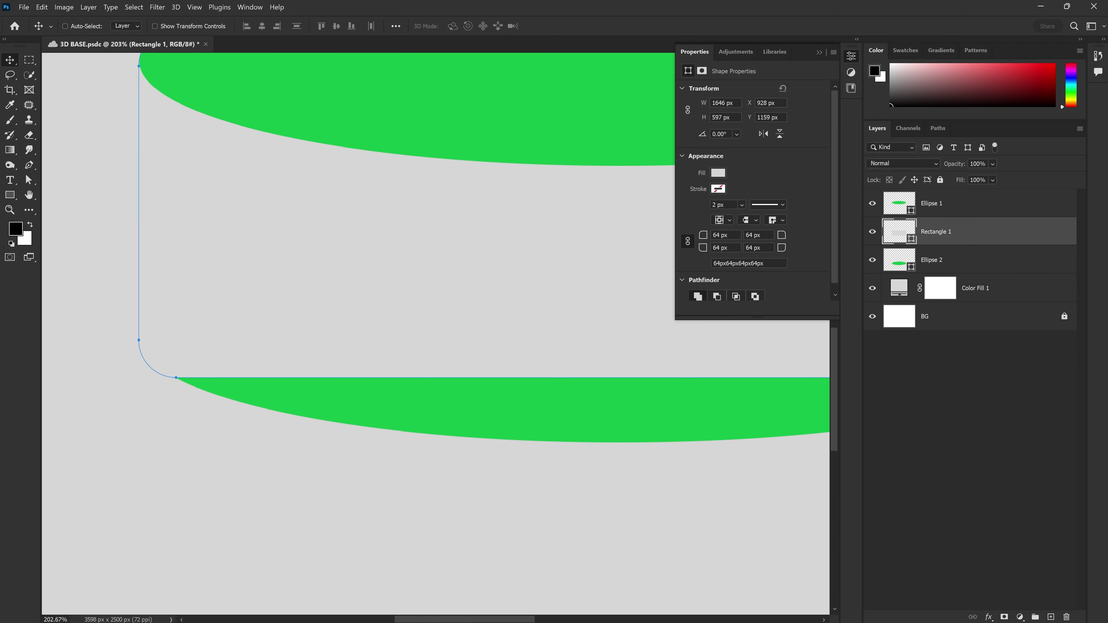
key("ctrl+a")
- Fill Rectangle 1 with the ellipses' green 13be48
left_click(819, 52)
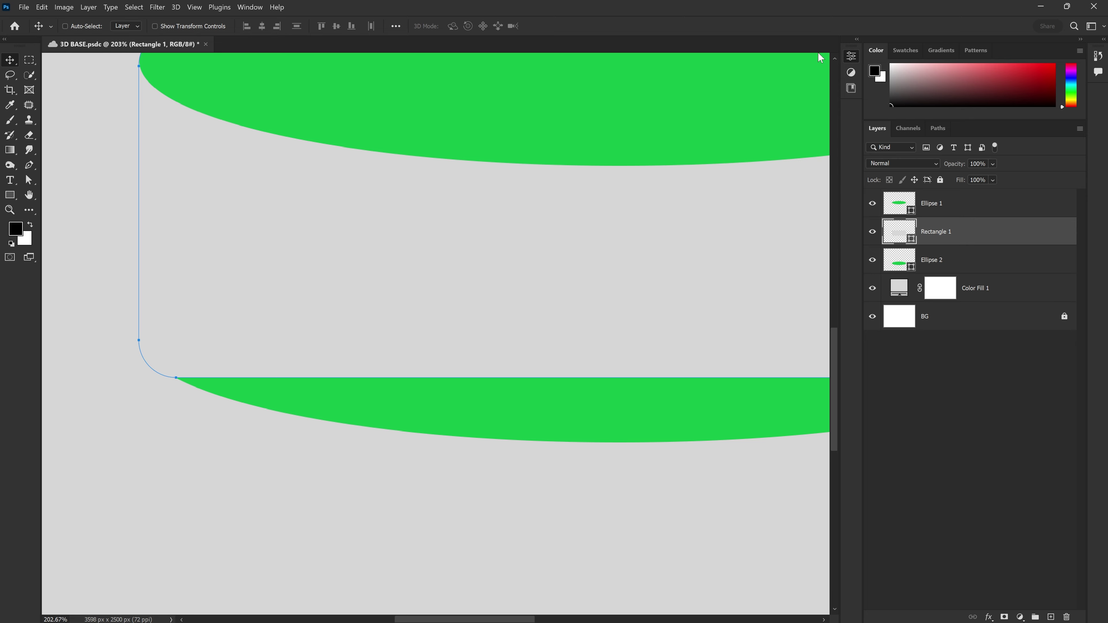
double_click(901, 234)
left_click(692, 87)
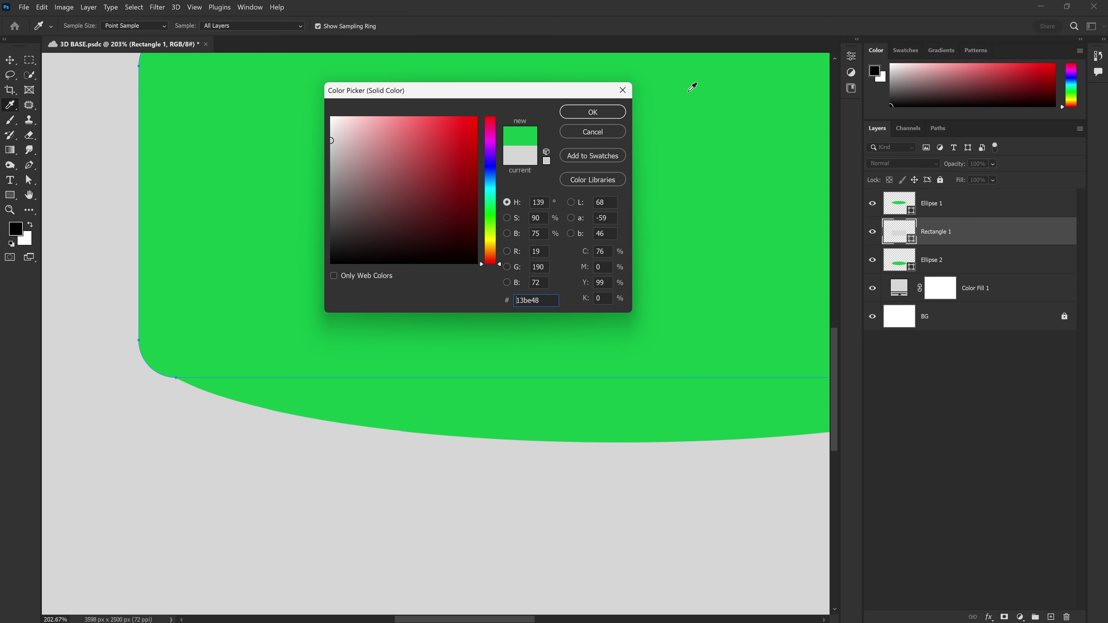
left_click(609, 114)
scroll(166, 411, "up", 2)
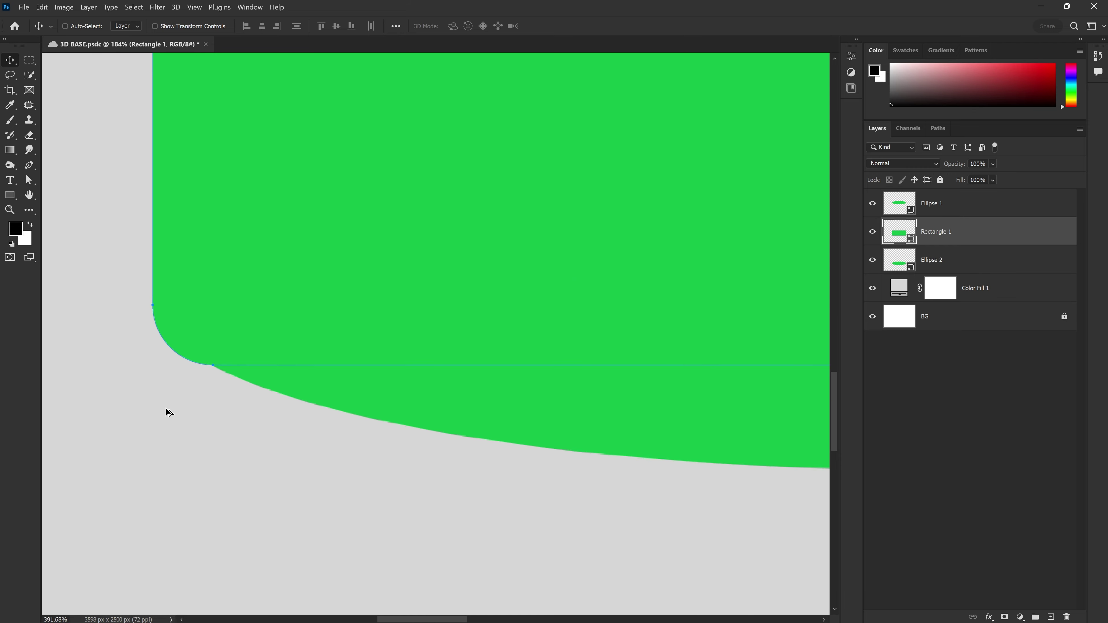
scroll(222, 433, "up", 3)
- Resize Rectangle 1 from its lower-left corner to meet the ellipse edge
key("ctrl+t")
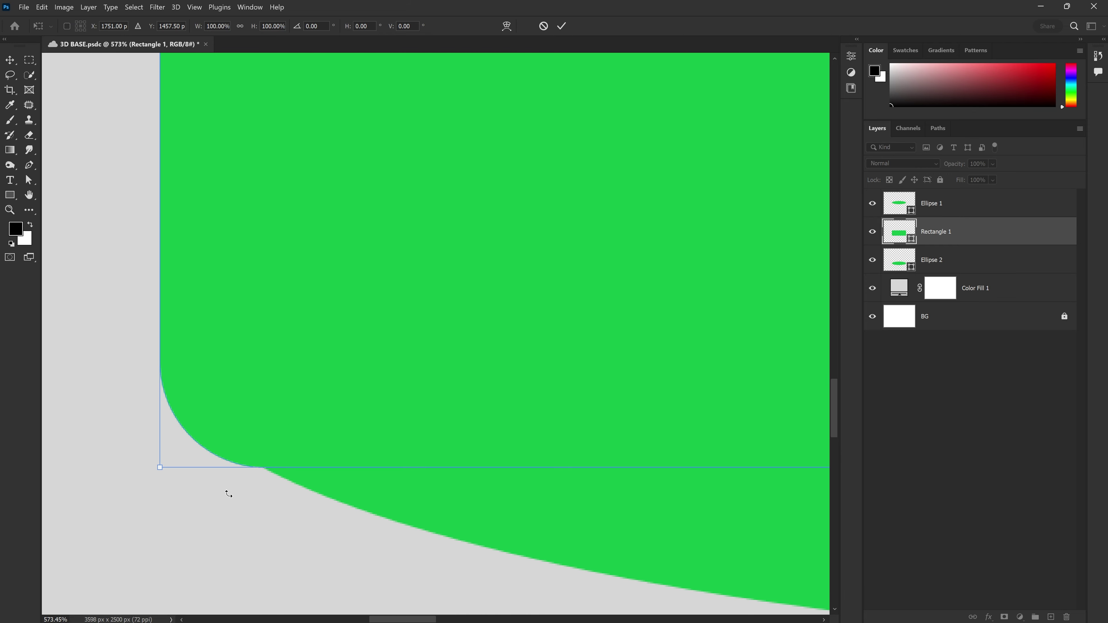
mouse_move(161, 468)
left_mouse_down()
mouse_move(171, 462)
mouse_move(160, 452)
left_mouse_up()
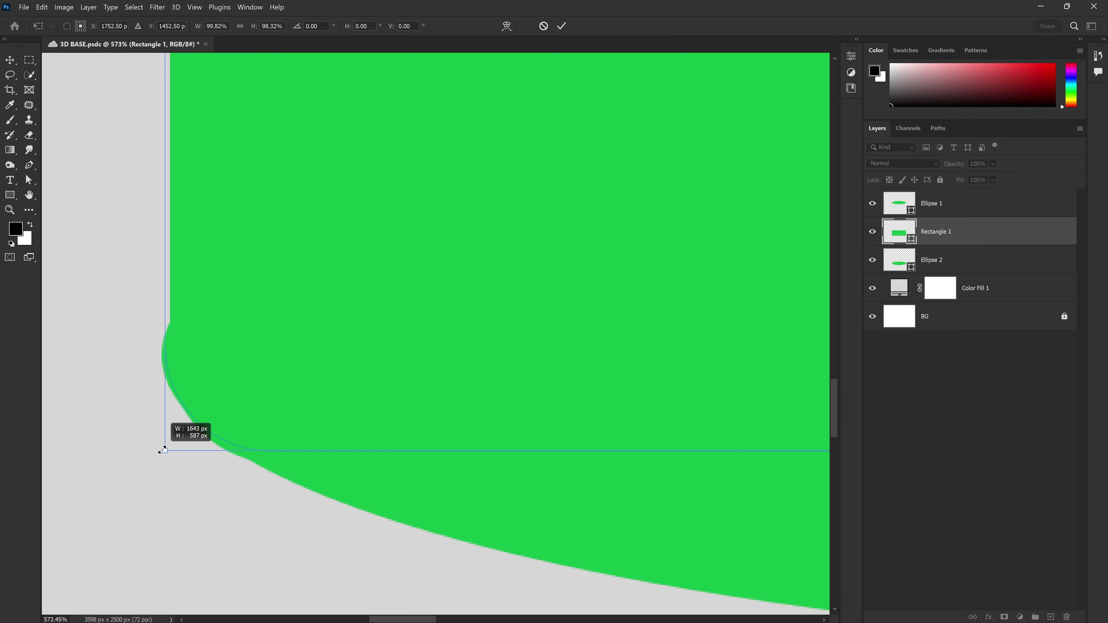
left_click_drag(160, 453, 159, 450)
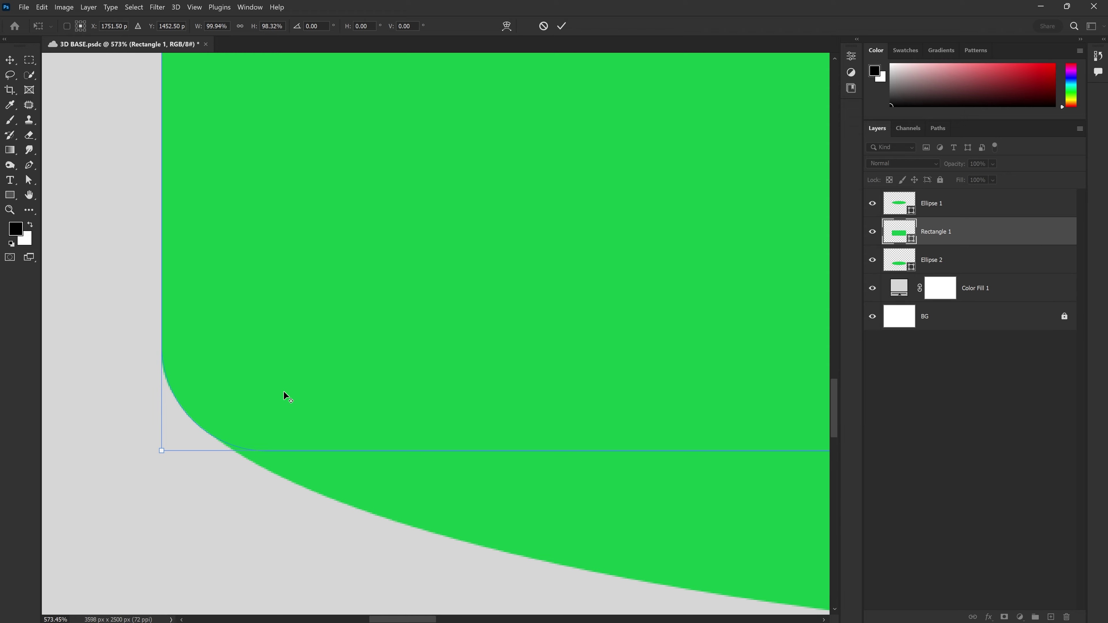
scroll(285, 393, "down", 5)
scroll(450, 379, "right", 5)
scroll(339, 384, "right", 5)
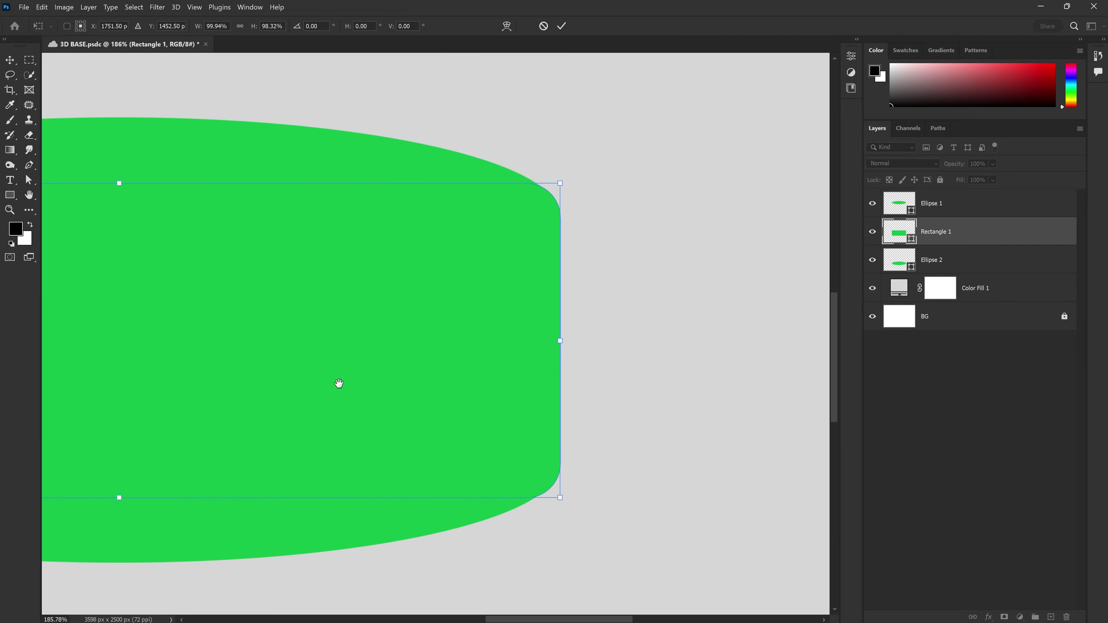
scroll(462, 373, "up", 3)
scroll(483, 456, "up", 2)
scroll(460, 366, "up", 1)
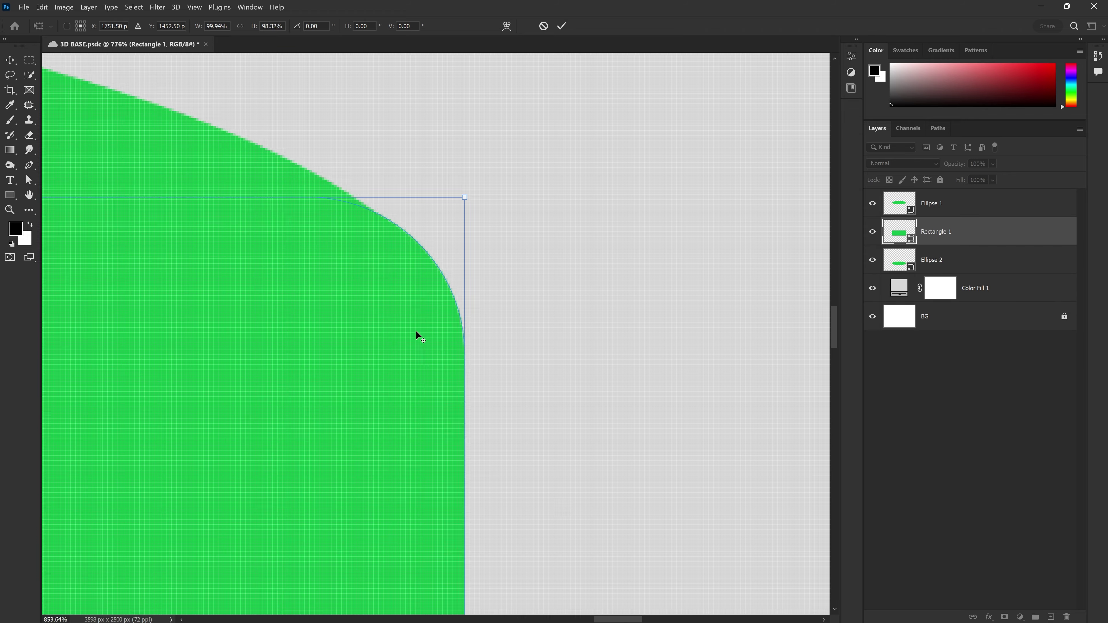
scroll(432, 330, "up", 1)
- Pull in the right corners, scaling Rectangle 1 to 99.70% width and 98.16% height
mouse_move(480, 153)
left_mouse_down()
mouse_move(436, 169)
mouse_move(471, 152)
left_mouse_up()
scroll(472, 153, "down", 4)
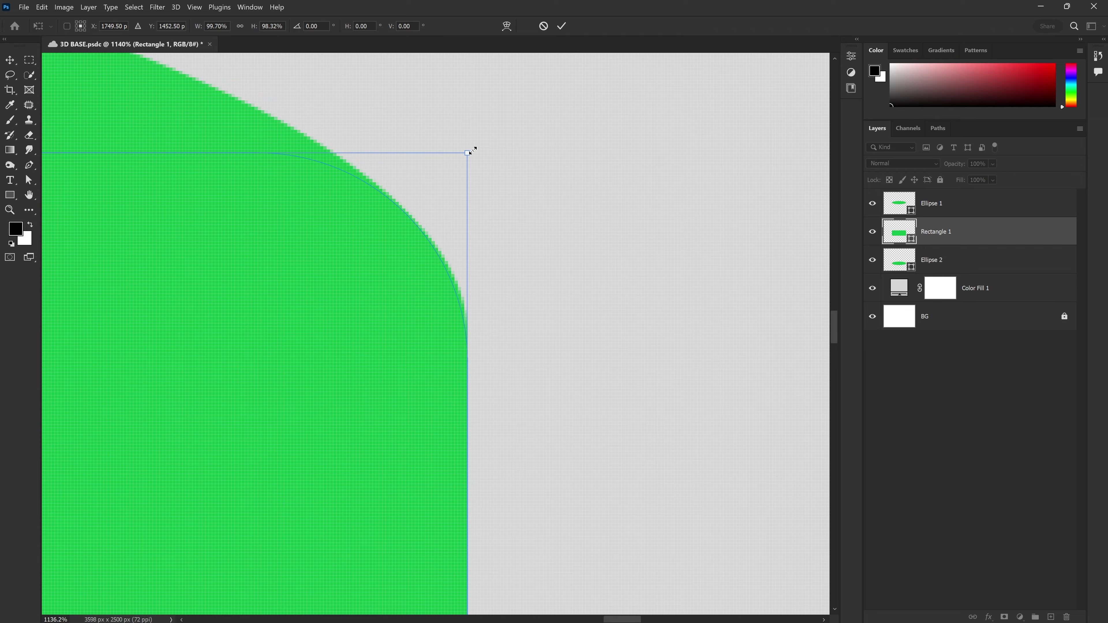
scroll(484, 222, "down", 2)
scroll(475, 330, "up", 3)
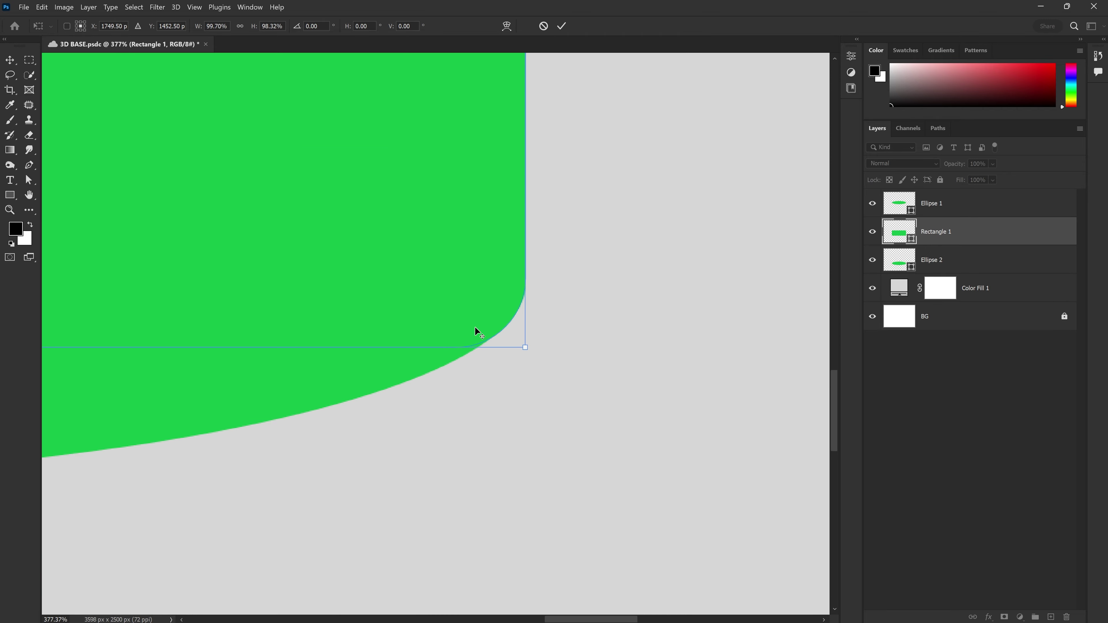
scroll(506, 347, "up", 4)
left_click_drag(533, 345, 378, 371)
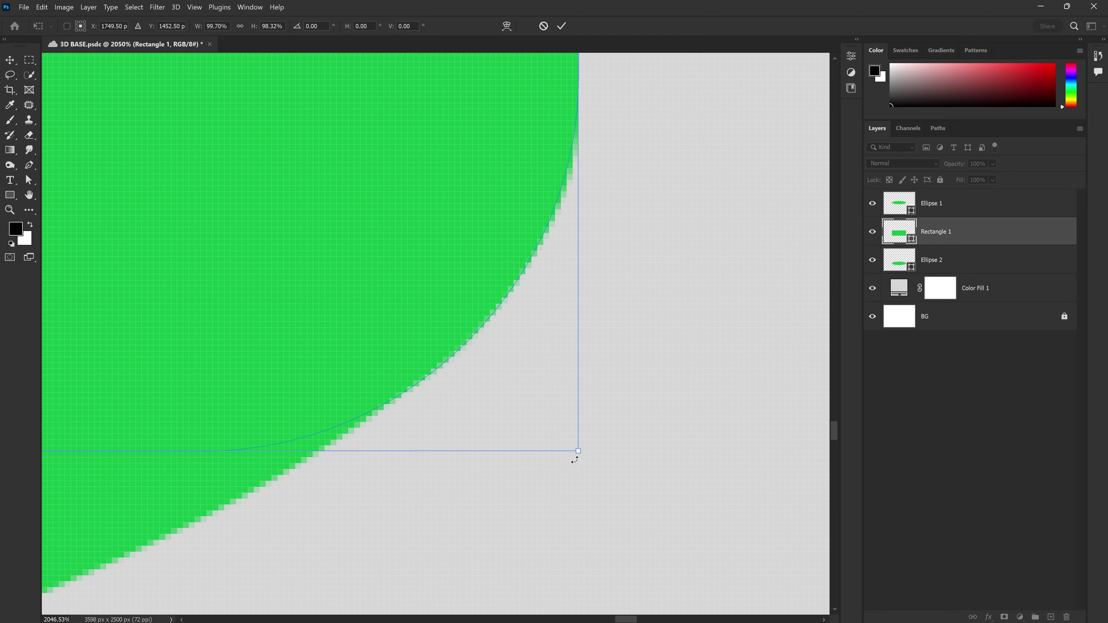
left_click_drag(579, 452, 568, 461)
scroll(567, 461, "down", 3)
scroll(586, 475, "down", 3)
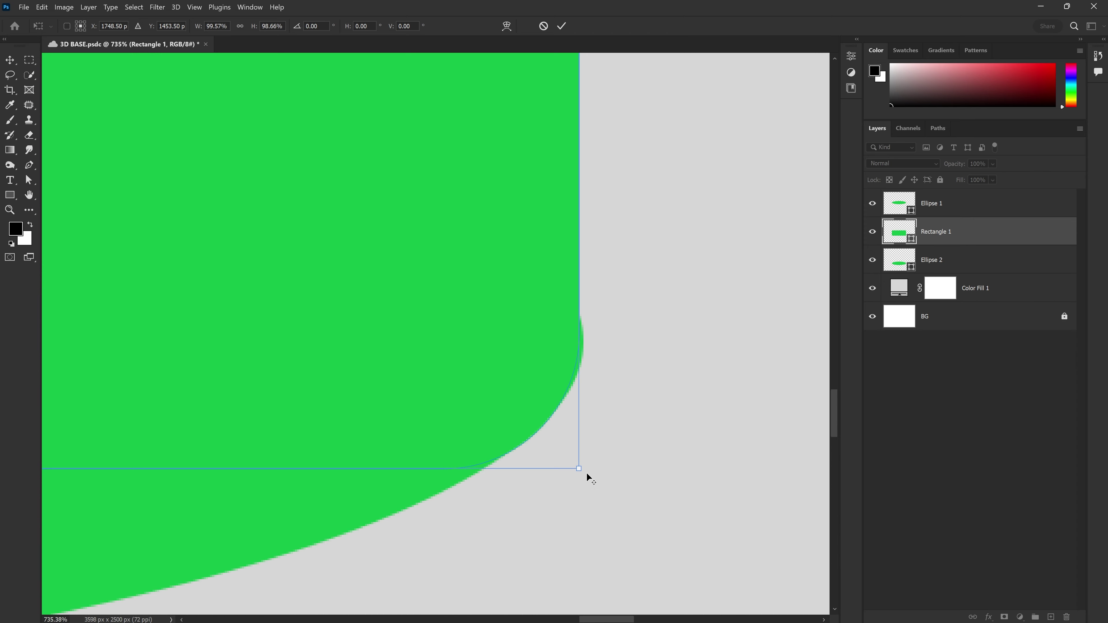
scroll(584, 476, "down", 2)
scroll(584, 475, "down", 2)
scroll(268, 342, "up", 2)
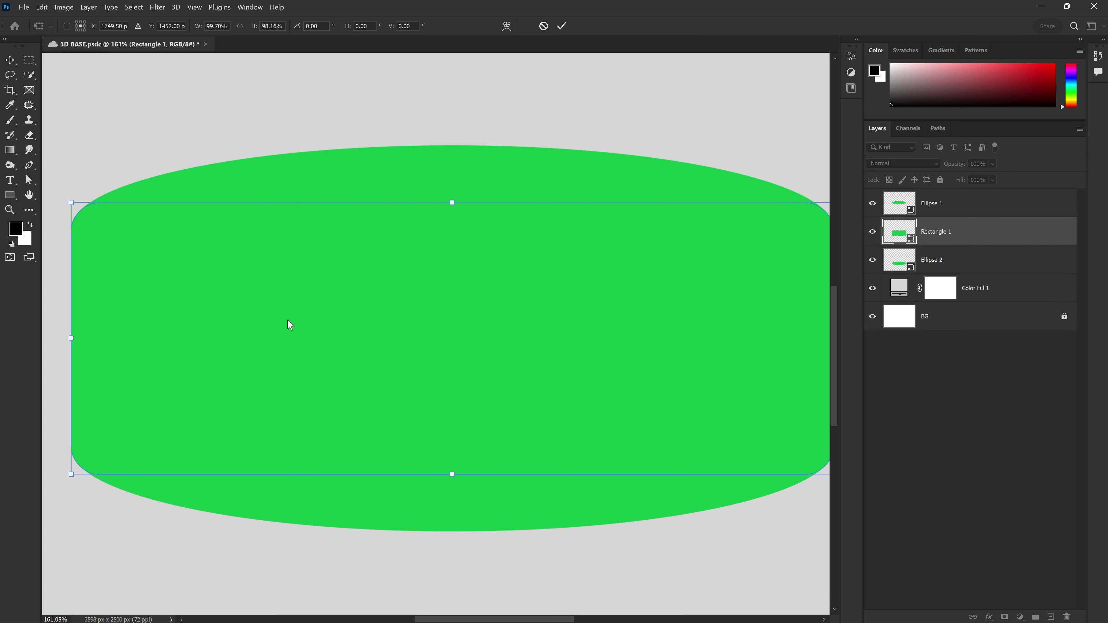
left_click_drag(307, 297, 328, 298)
scroll(370, 292, "down", 3)
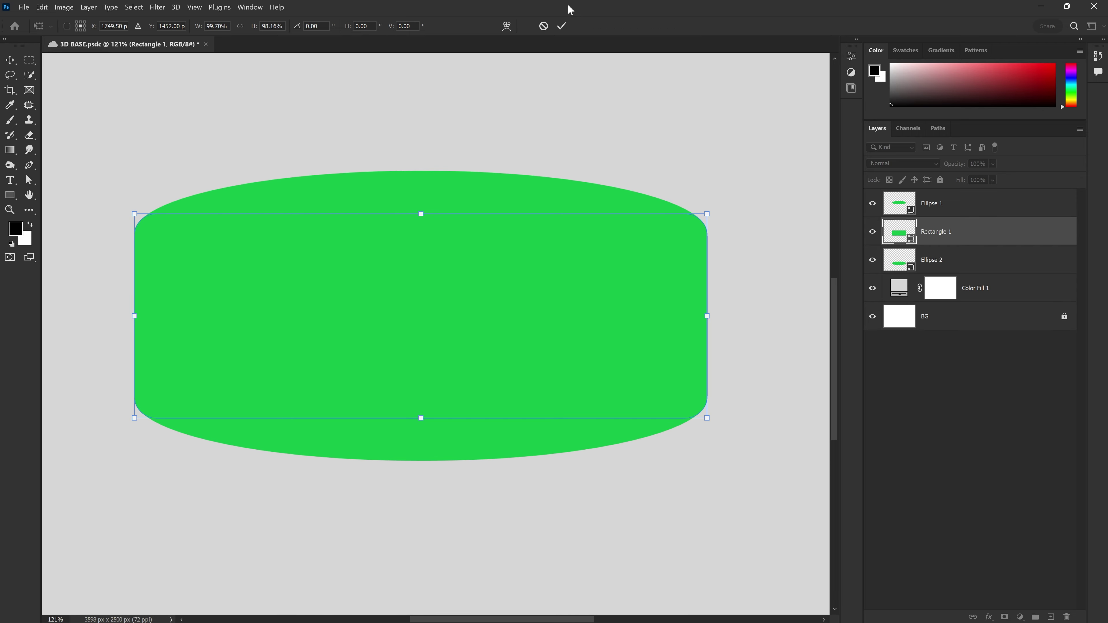
- Commit Rectangle 1's resize and center the cylinder in view
left_click(562, 26)
scroll(522, 247, "up", 3)
scroll(522, 247, "down", 3)
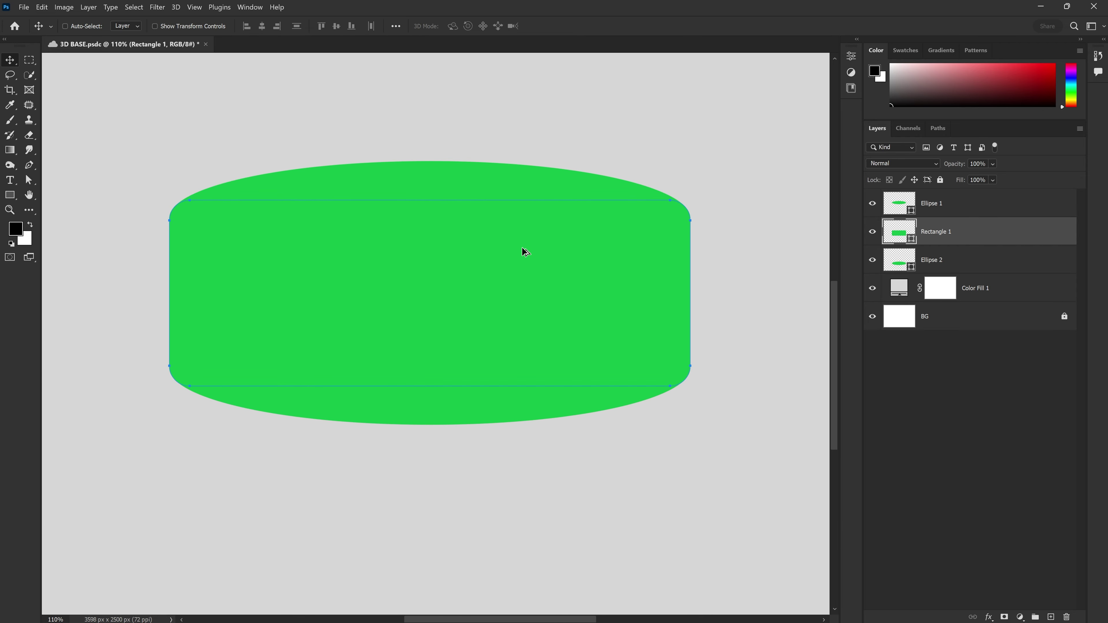
scroll(581, 235, "up", 1)
left_click_drag(582, 235, 606, 255)
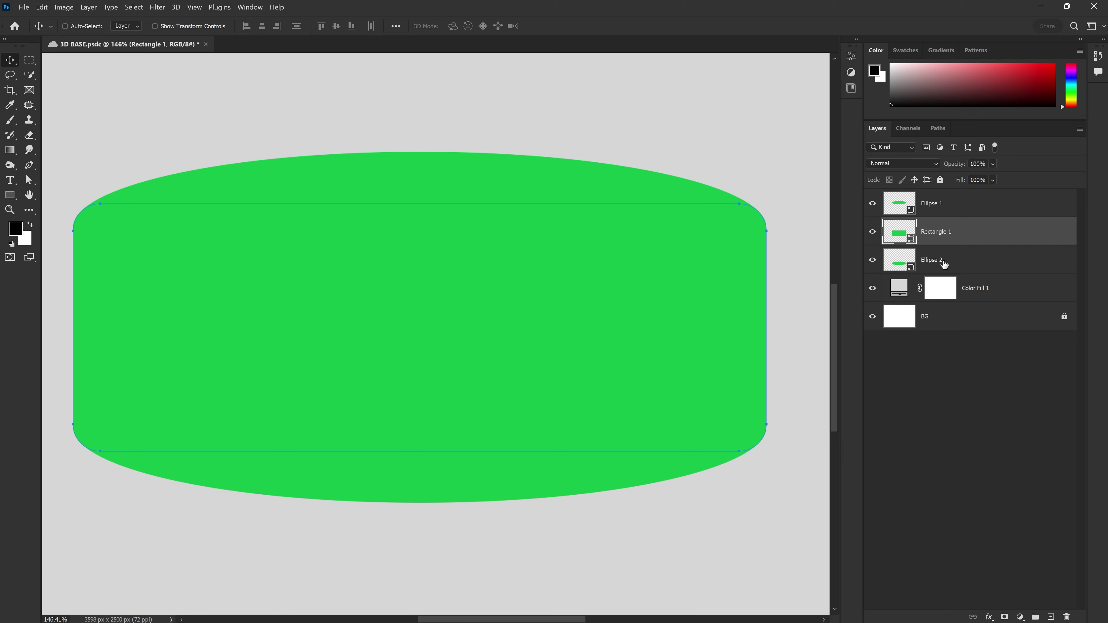
- Merge Ellipse 2 into Rectangle 1 with Ctrl+E and zoom out
left_click(950, 261, "shift")
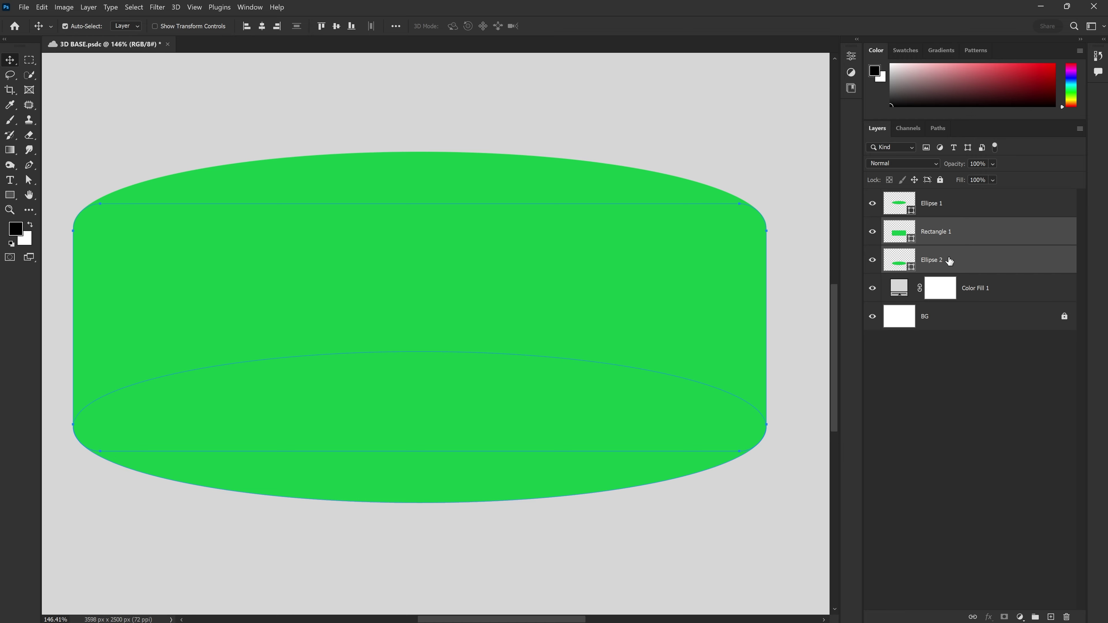
key("ctrl+e")
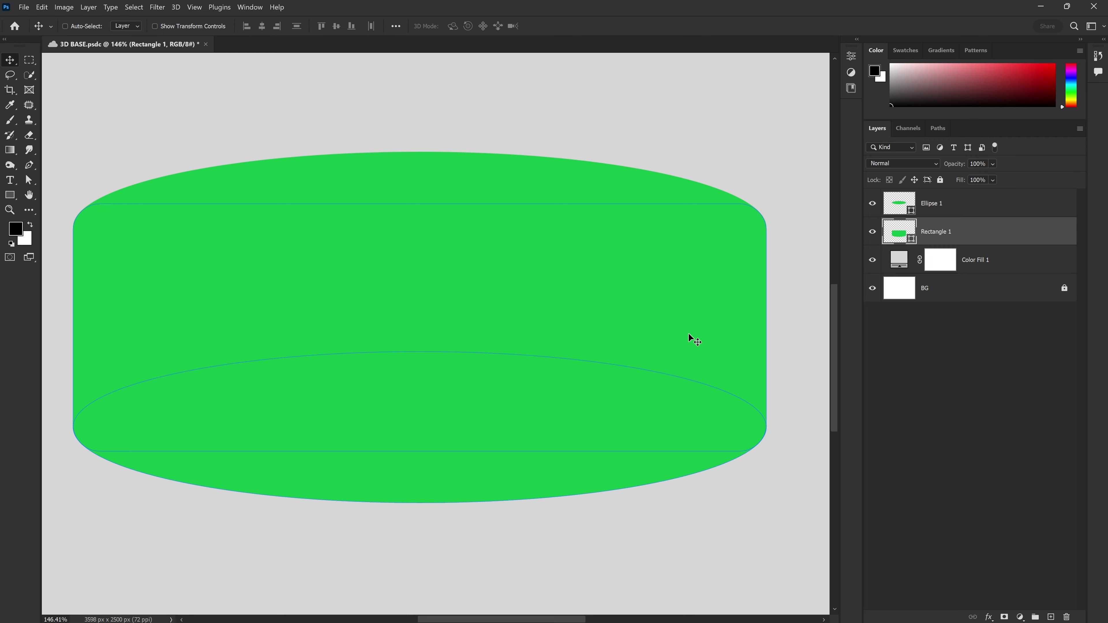
scroll(502, 325, "down", 2)
scroll(501, 334, "down", 1)
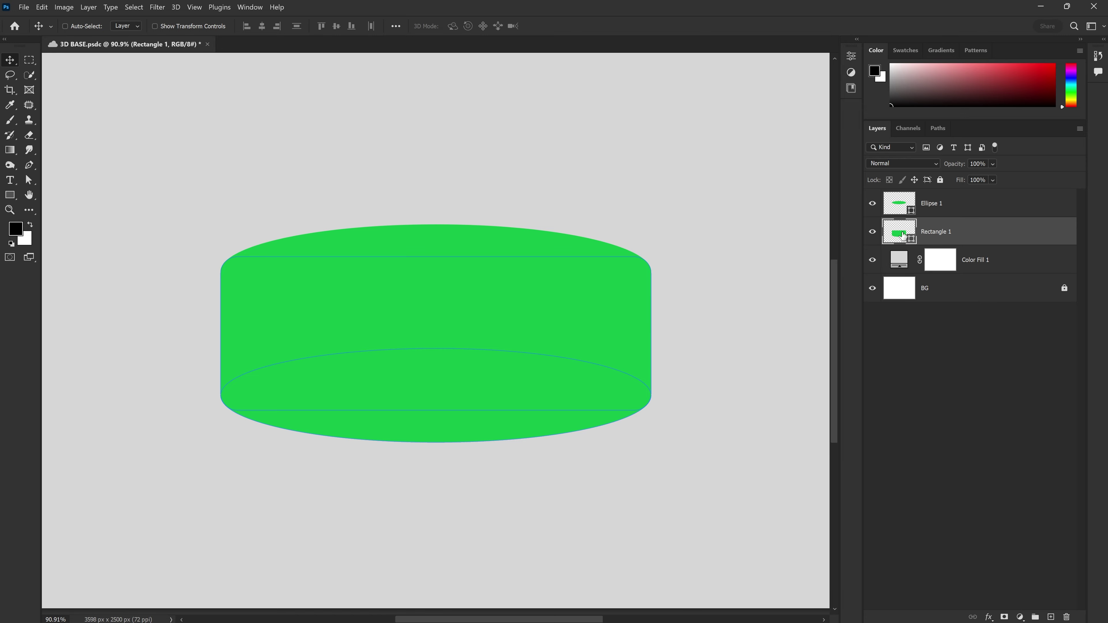
- Open Rectangle 1's colour picker, dismiss it unchanged, and return to the Move tool
double_click(904, 236)
left_click(598, 129)
left_click(10, 197)
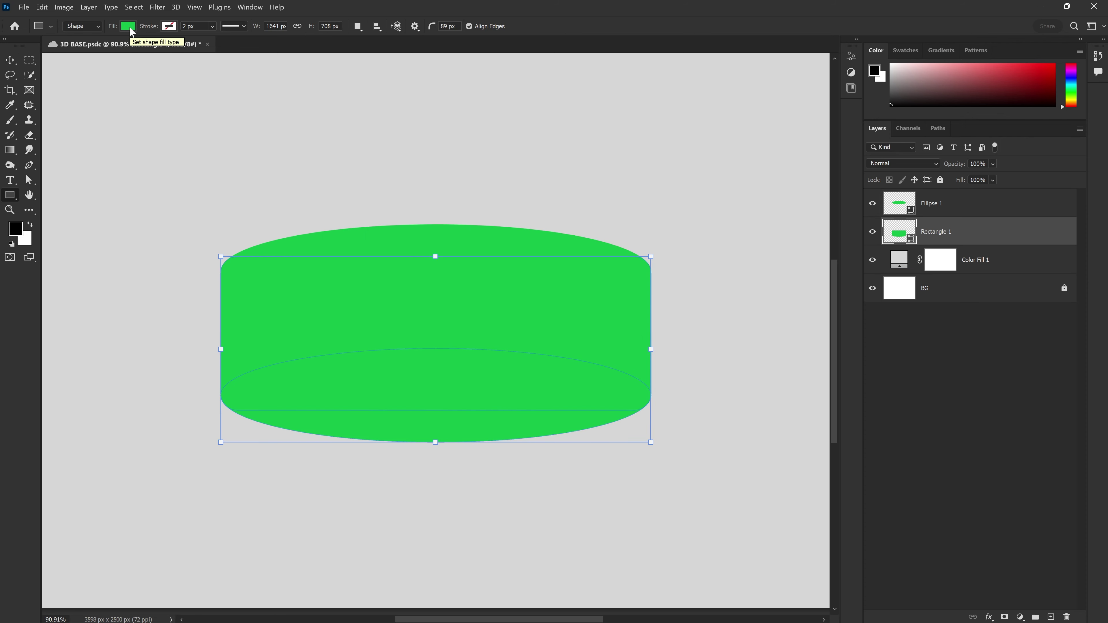
key("v")
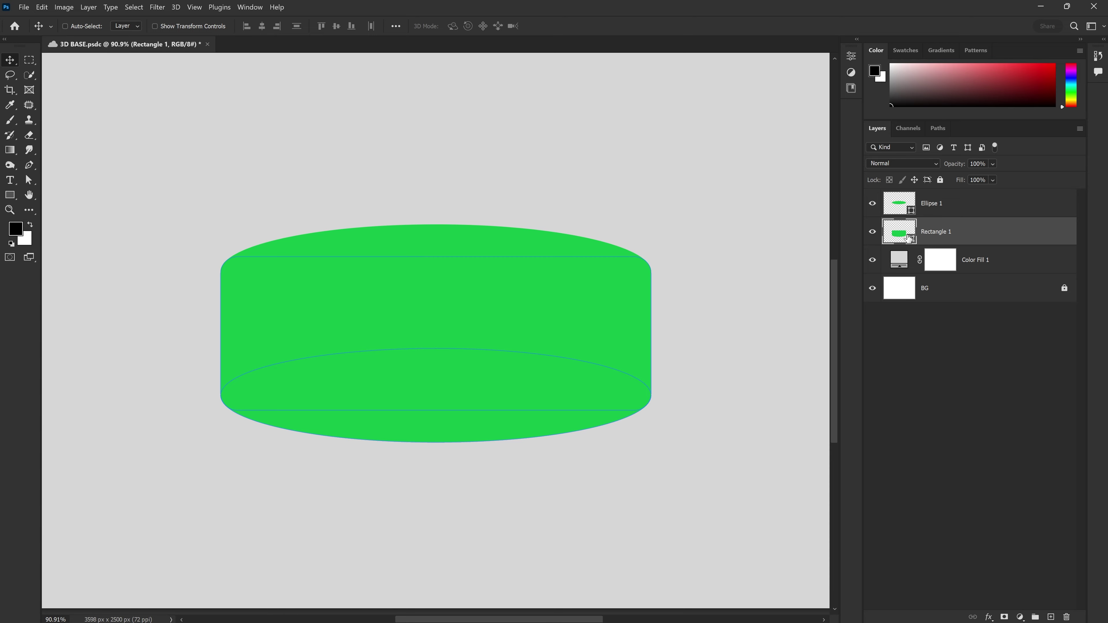
- Set the cylinder side's fill to darker green 137f35
double_click(903, 236)
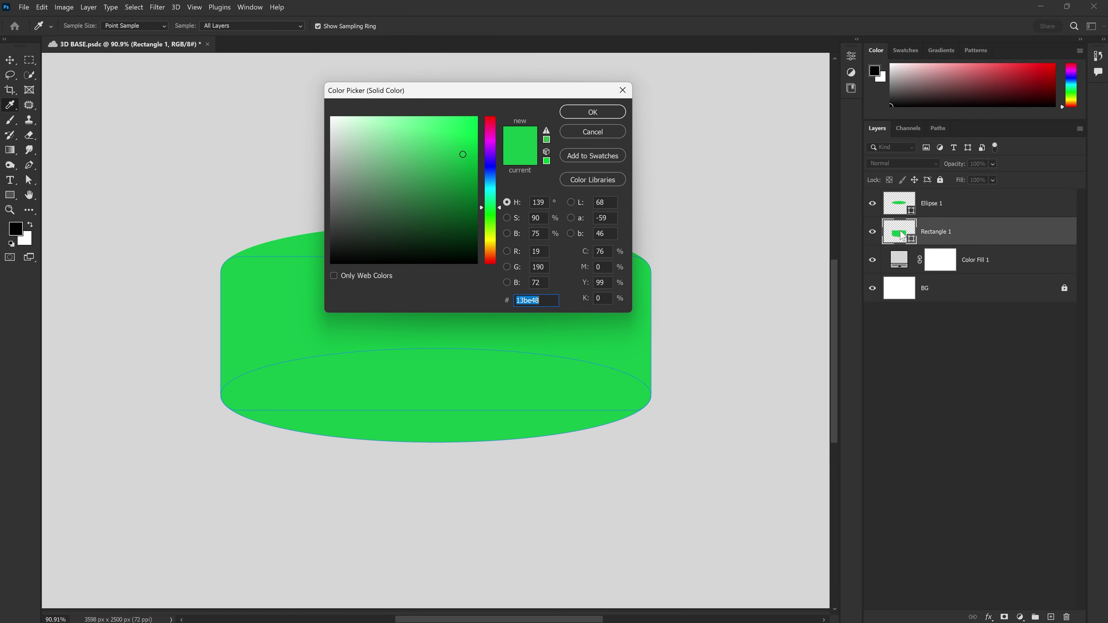
left_click_drag(548, 92, 782, 38)
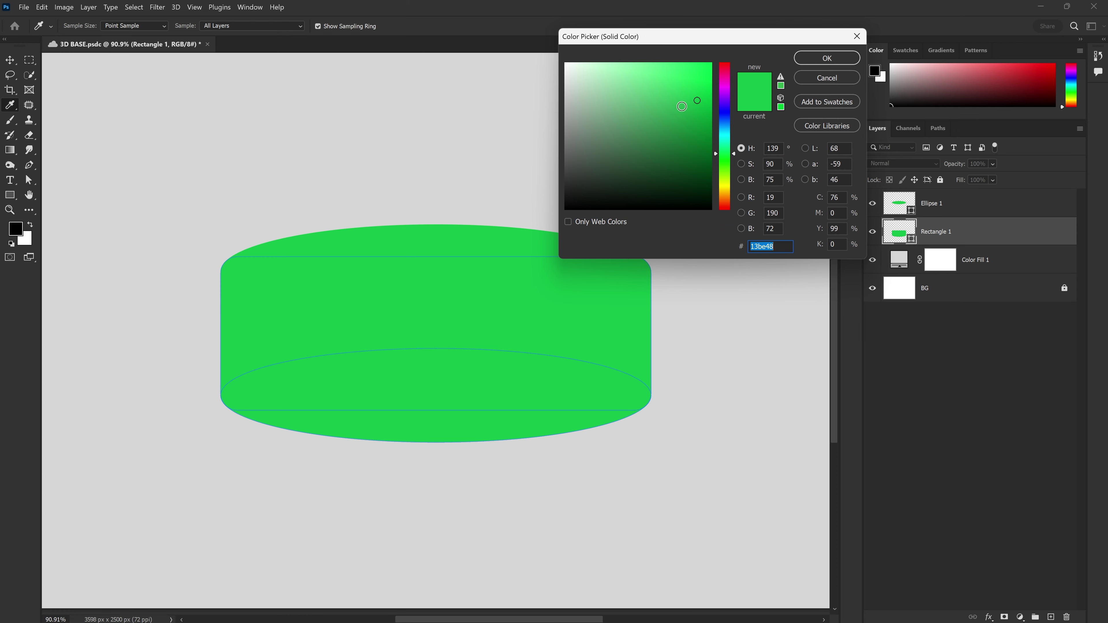
mouse_move(698, 101)
left_mouse_down()
mouse_move(664, 155)
mouse_move(690, 136)
left_mouse_up()
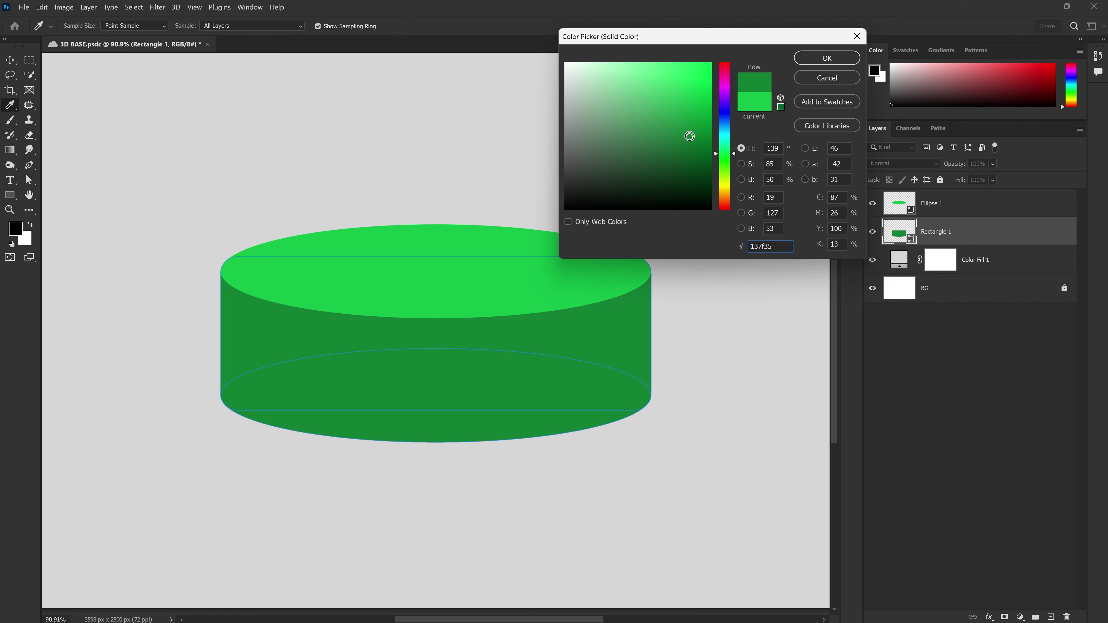
left_click(832, 58)
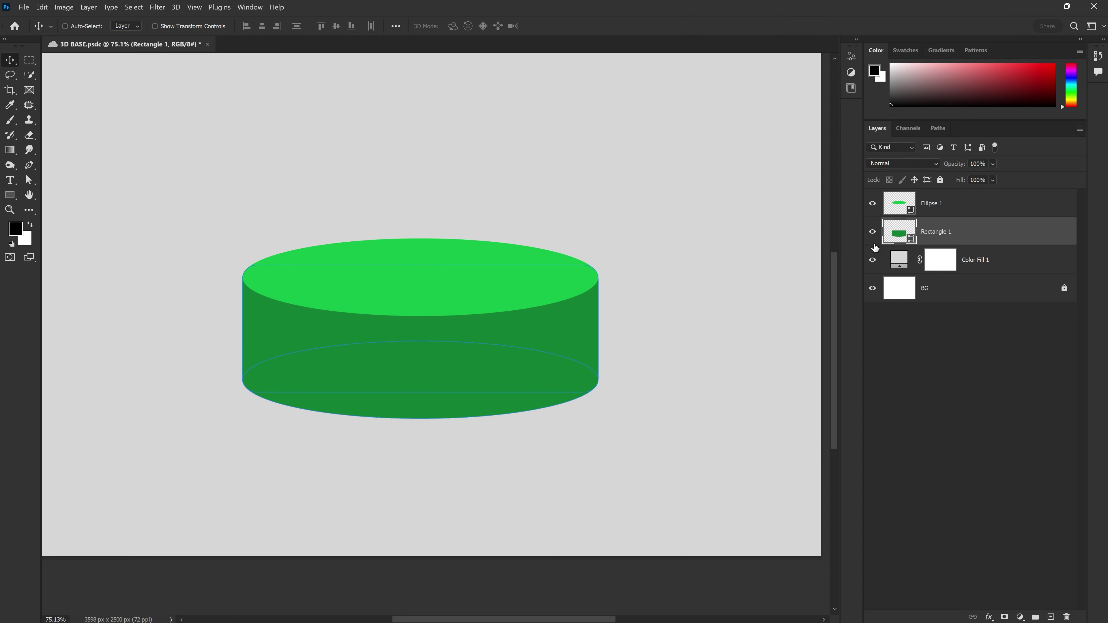
- Add a new empty Layer 1 clipped to Rectangle 1 as a clipping mask
left_click(873, 231)
left_click(1052, 617)
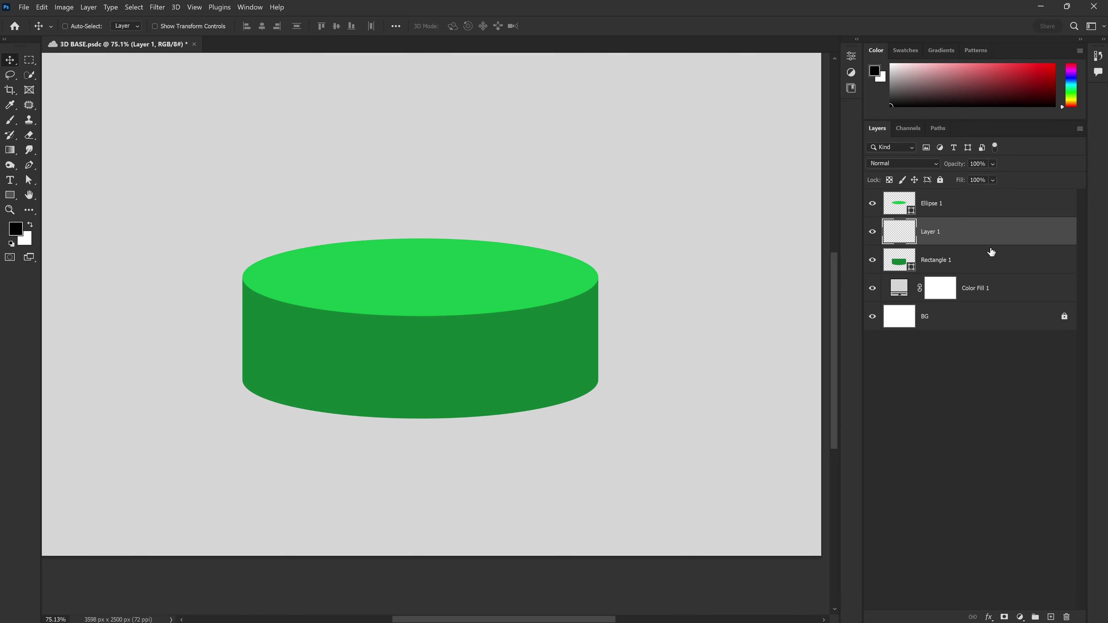
right_click(934, 235)
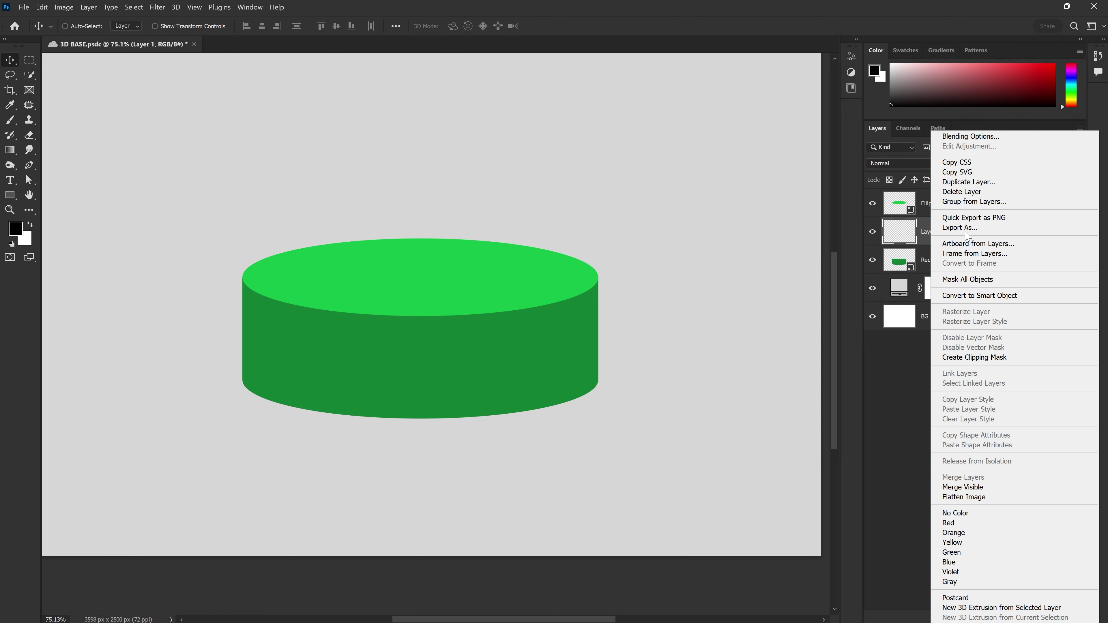
left_click(1008, 356)
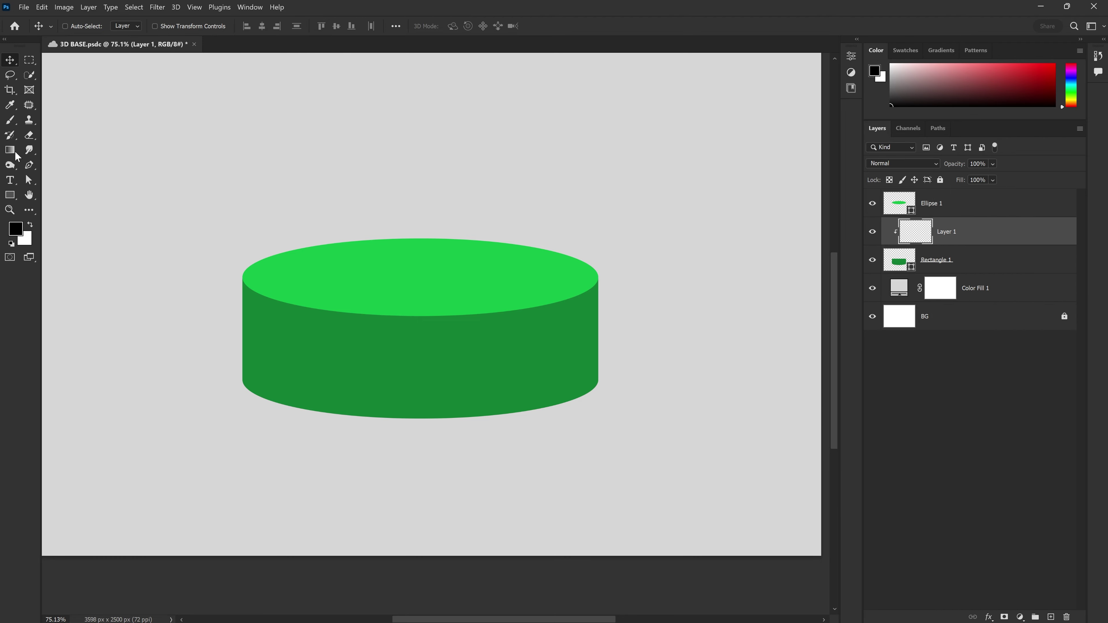
left_click(10, 120)
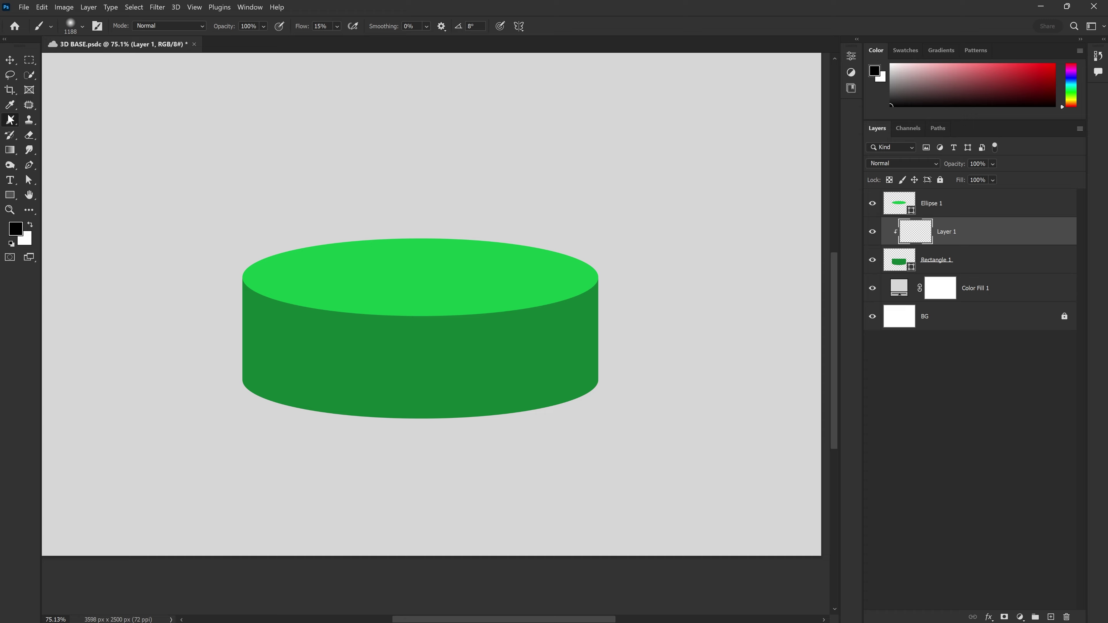
- Paint soft dark shading along the cylinder side's right edge, undoing a stray stroke
left_click(339, 26)
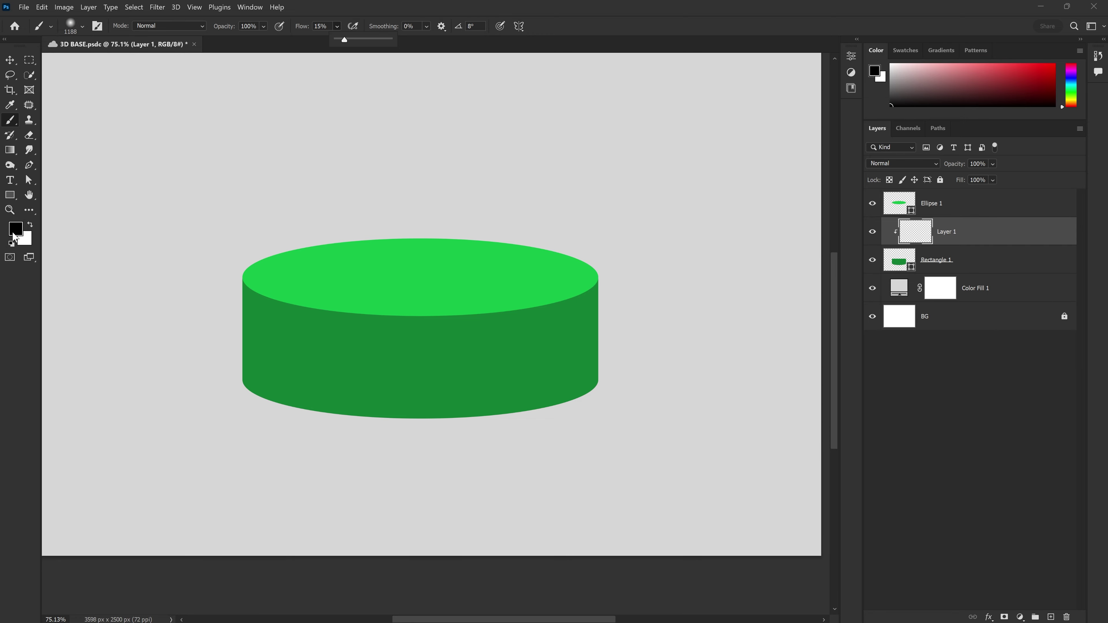
scroll(393, 341, "down", 1)
scroll(393, 341, "right", 1)
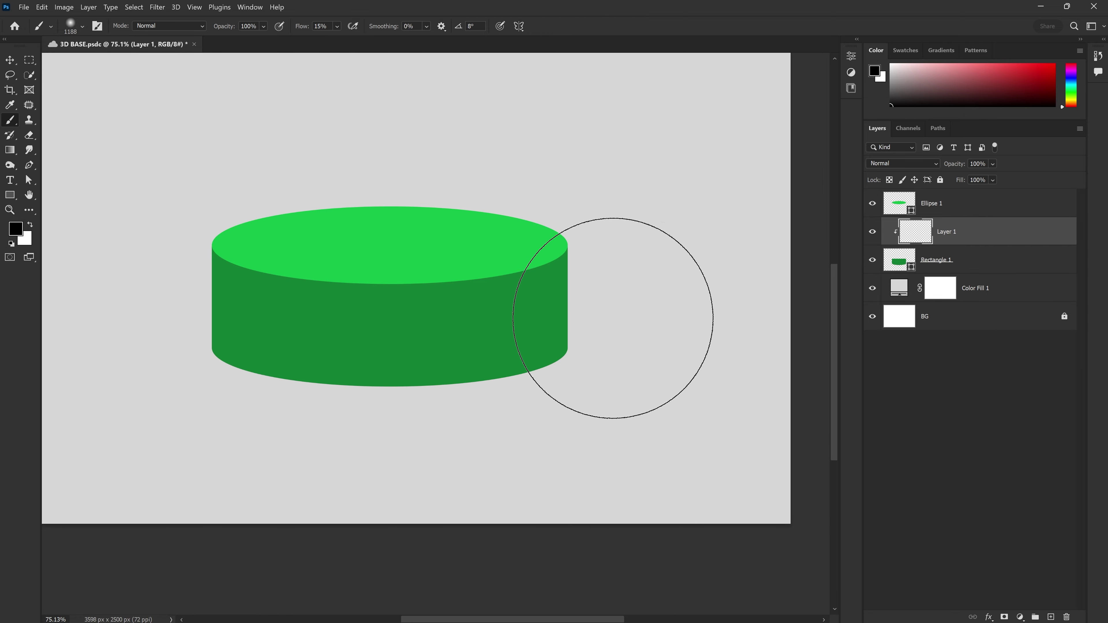
mouse_move(614, 317)
left_mouse_down()
mouse_move(661, 338)
mouse_move(455, 458)
left_mouse_up()
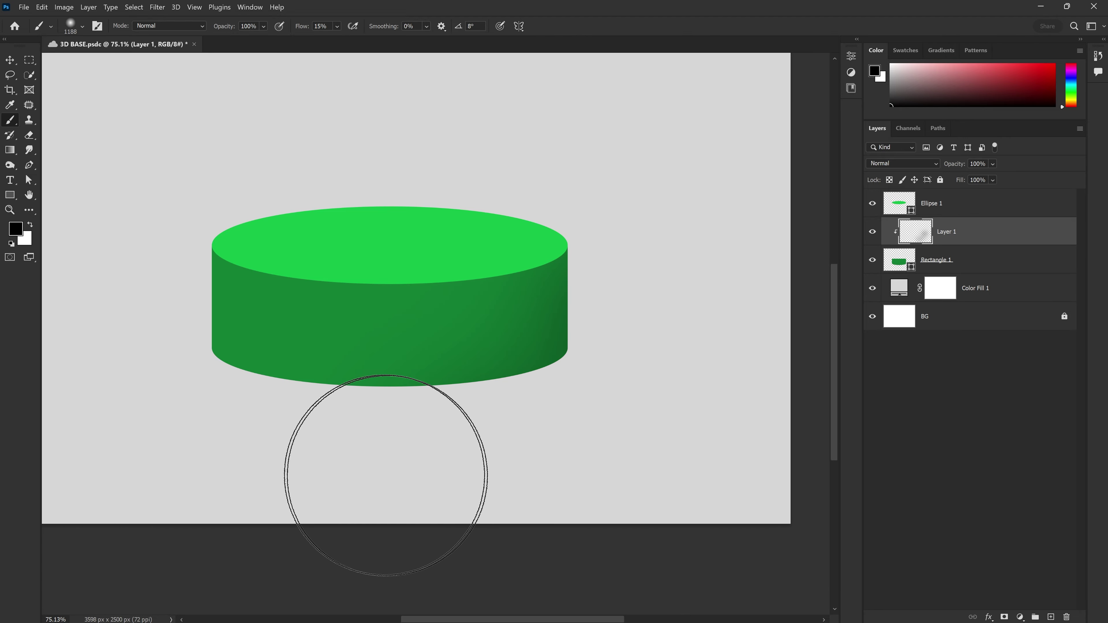
left_click_drag(334, 476, 402, 487)
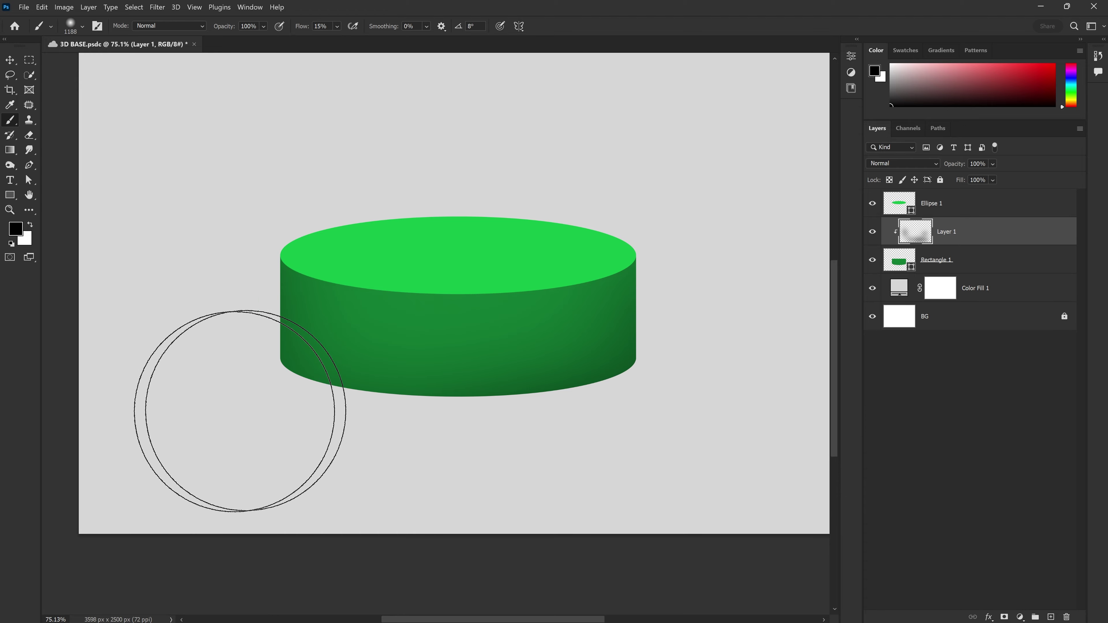
scroll(227, 413, "down", 1)
mouse_move(324, 330)
left_mouse_down()
mouse_move(309, 299)
mouse_move(574, 297)
left_mouse_up()
key("ctrl+z")
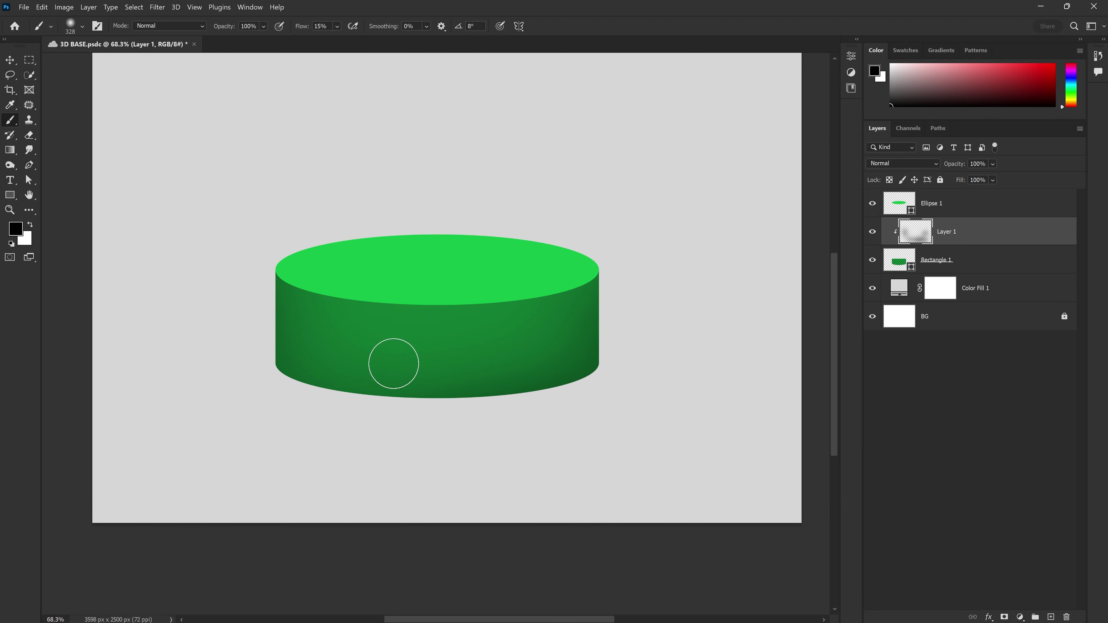
- Lower the brush flow to 2% and adjust the brush size for broader shading
left_click_drag(351, 416, 408, 446)
scroll(437, 371, "up", 3)
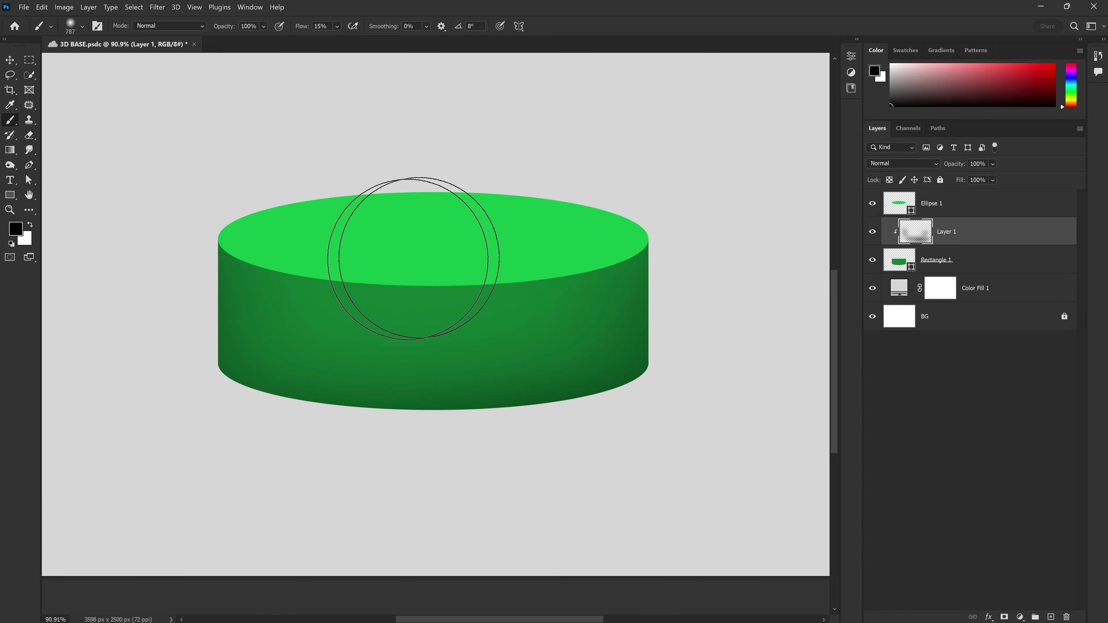
left_click(337, 27)
left_click_drag(345, 40, 337, 39)
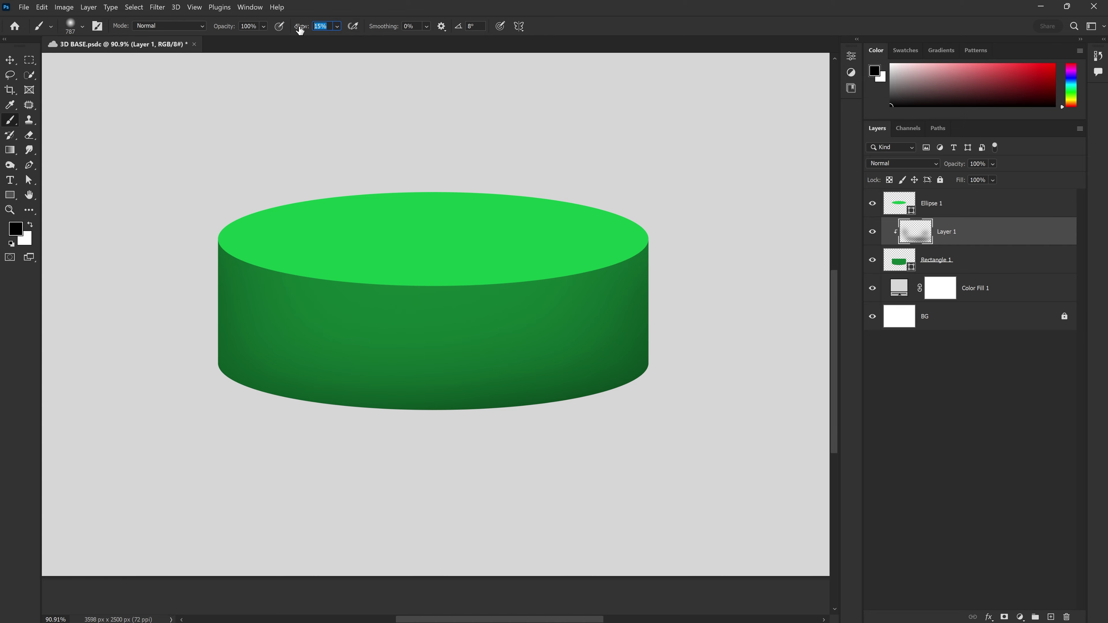
mouse_move(331, 251)
left_mouse_down()
mouse_move(191, 245)
mouse_move(362, 271)
mouse_move(668, 245)
left_mouse_up()
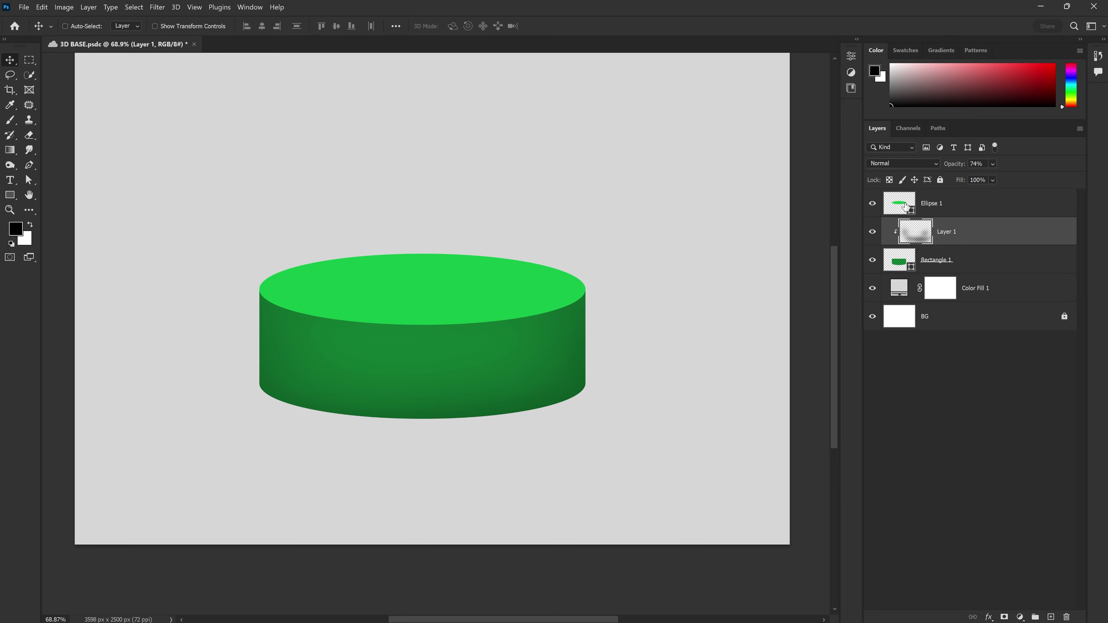
double_click(906, 207)
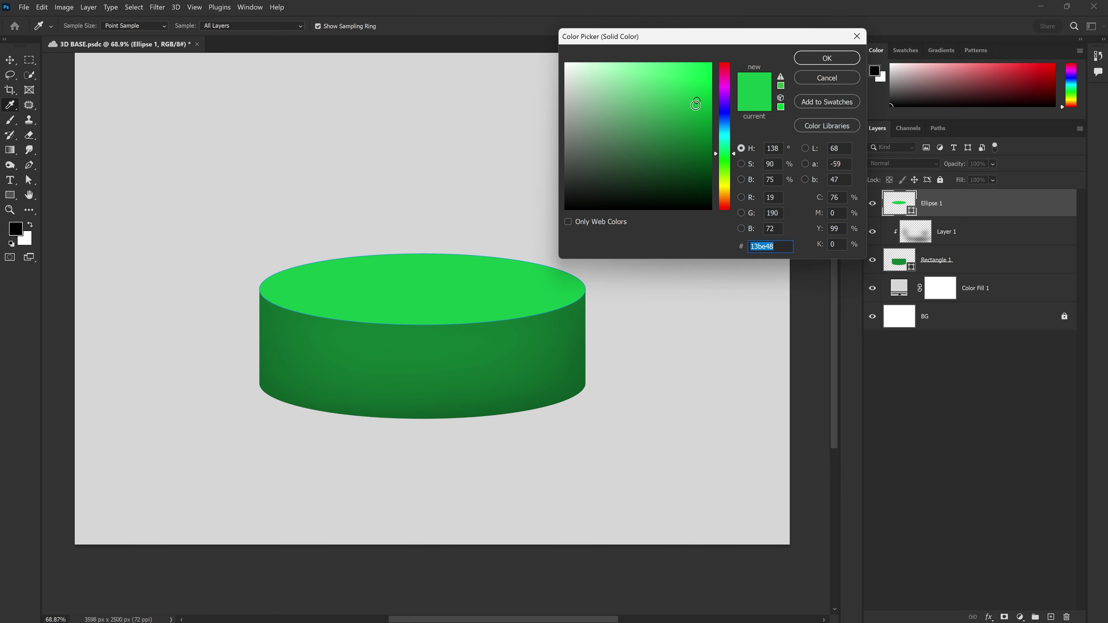
left_click_drag(695, 102, 697, 92)
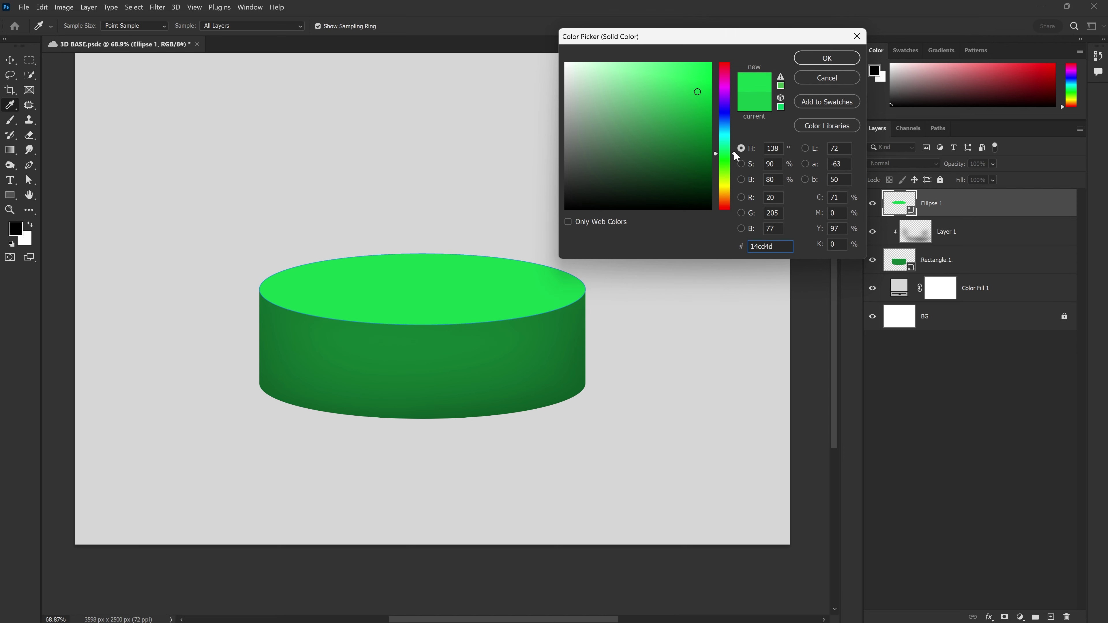
mouse_move(734, 151)
left_mouse_down()
mouse_move(733, 109)
mouse_move(662, 130)
mouse_move(649, 146)
left_mouse_up()
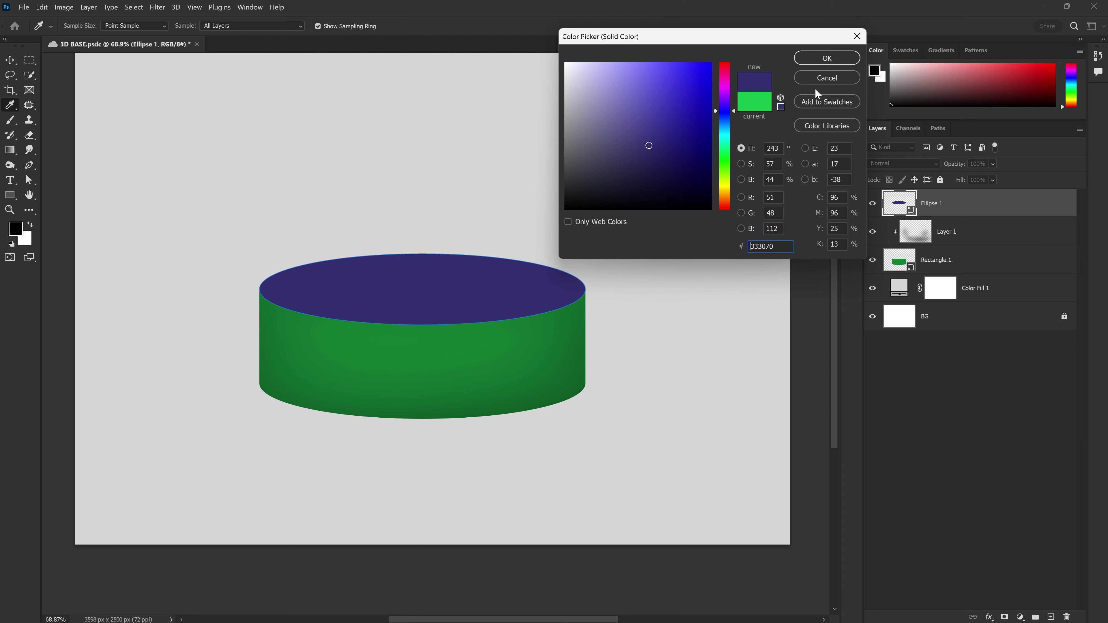
left_click(820, 81)
key("v")
scroll(485, 280, "down", 2)
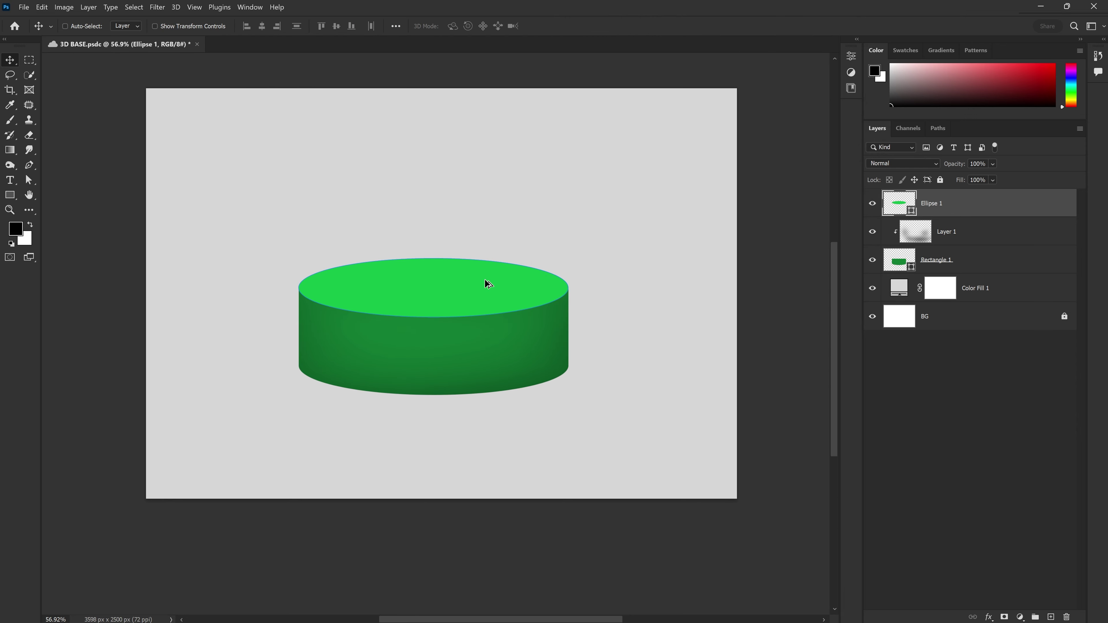
left_click(1021, 373)
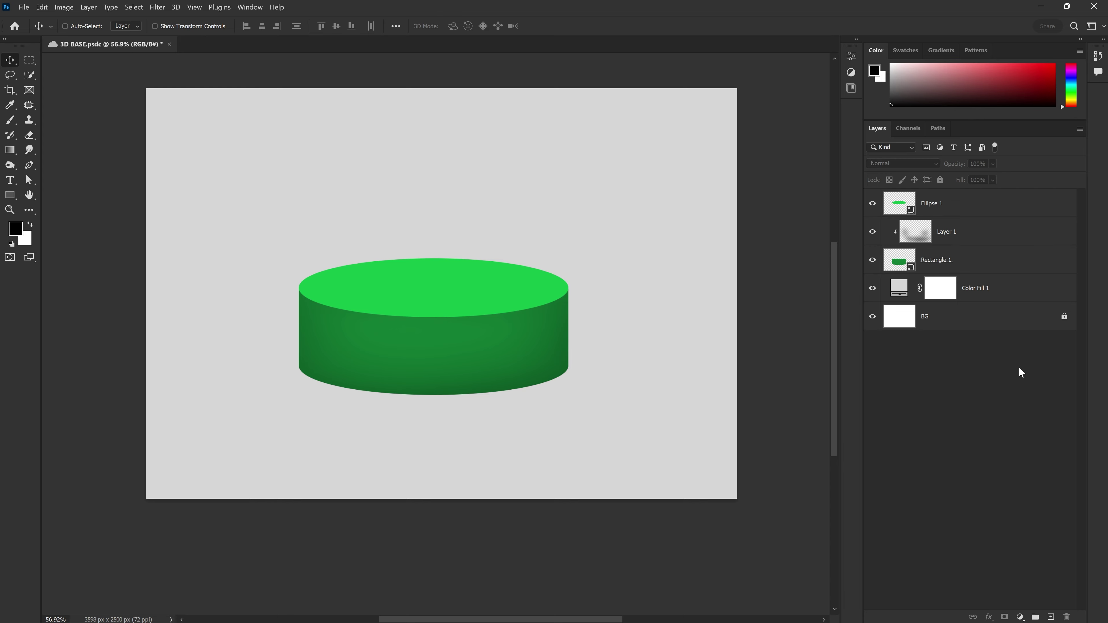